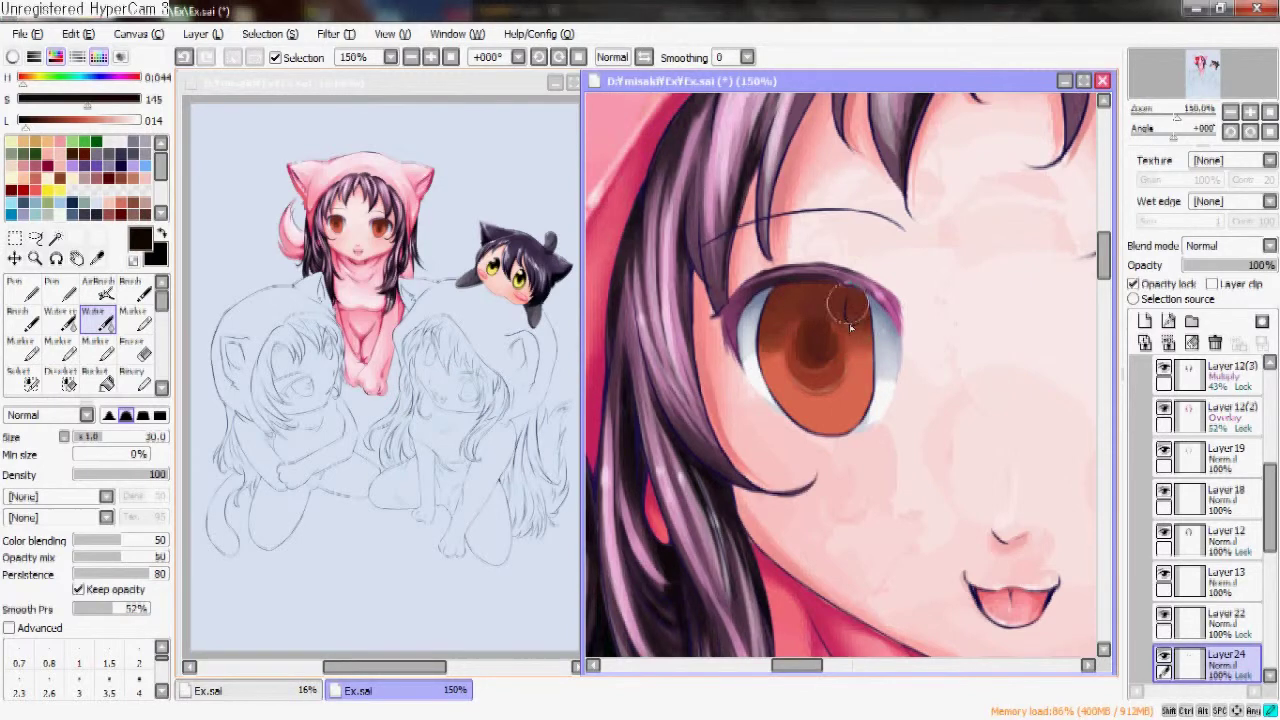
- Blend dark brown shading into the upper part of both irises using the Water brush at size 40
drag(825, 343, 778, 362)
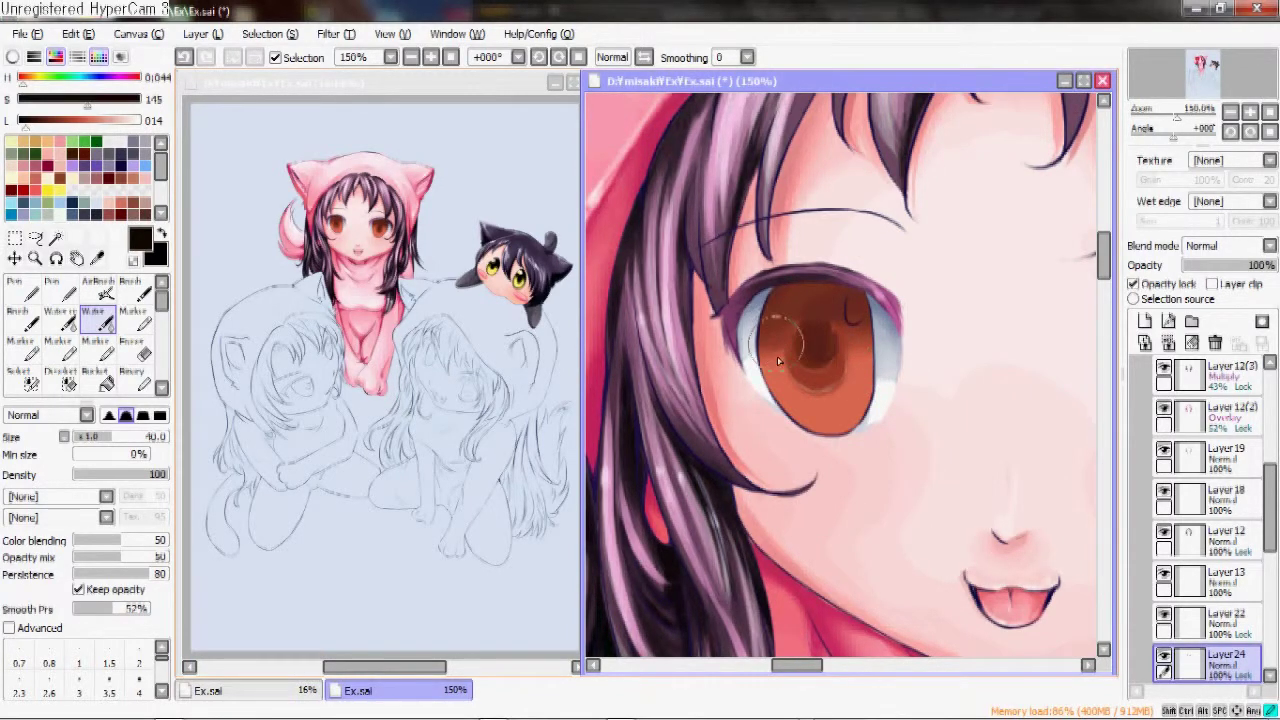
key(h)
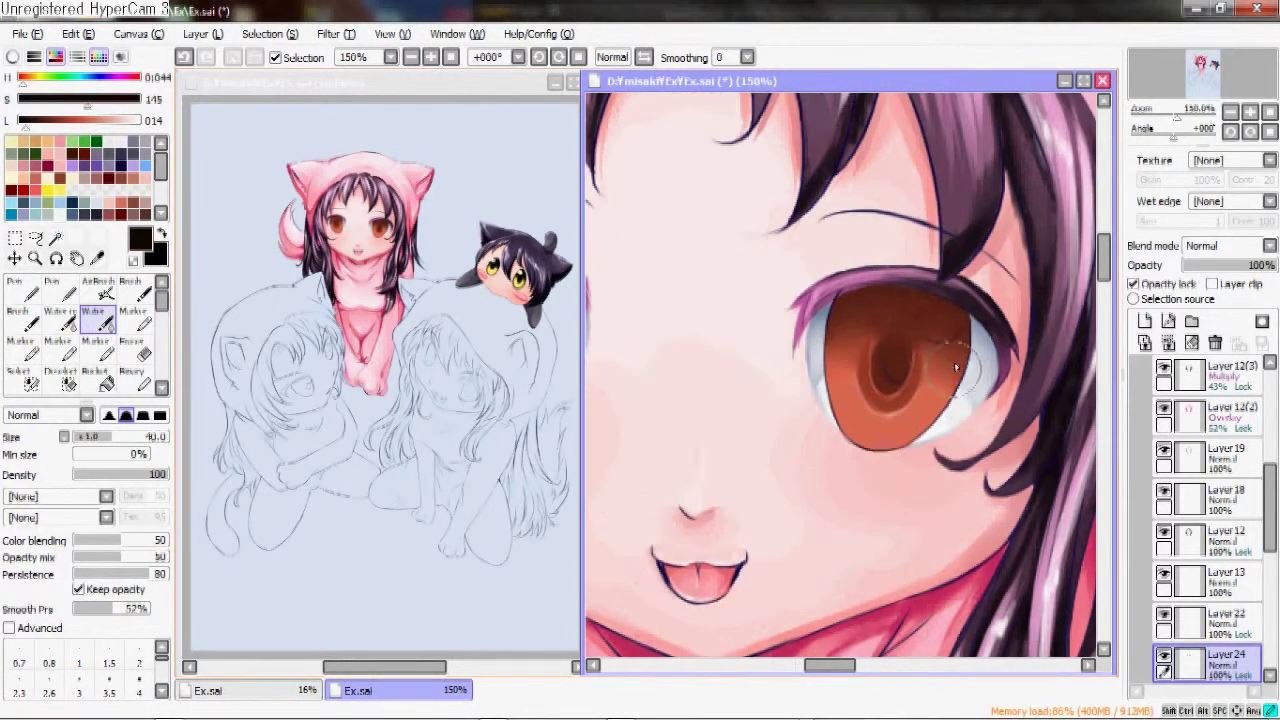
drag(942, 309, 944, 374)
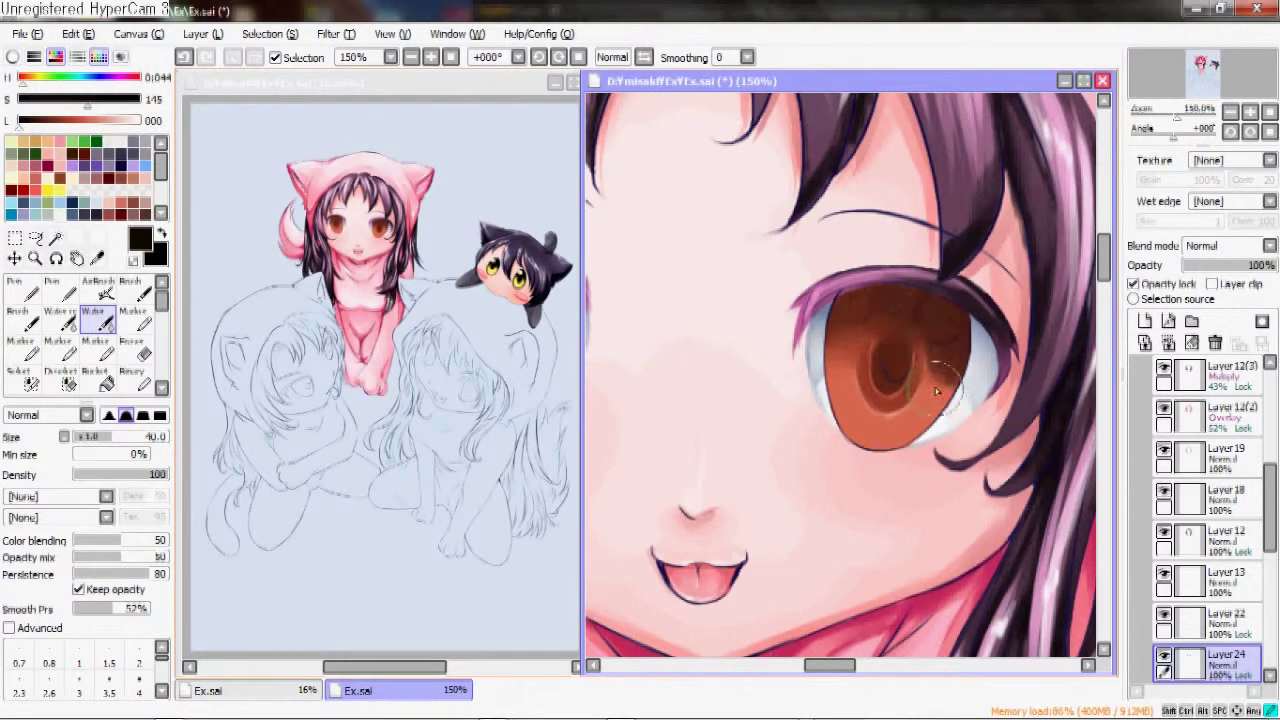
mouse_move(856, 319)
mouse_down()
mouse_move(838, 350)
mouse_move(847, 366)
mouse_up()
key(h)
drag(715, 258, 802, 332)
mouse_move(722, 275)
mouse_down()
mouse_move(746, 323)
mouse_move(702, 345)
mouse_up()
click(205, 57)
- Airbrush two concentric orange rings around the pupil of the character's left-hand eye at size 35, using a color sampled from the iris
alt+click(592, 372)
scroll(630, 350, up, 2)
click(98, 287)
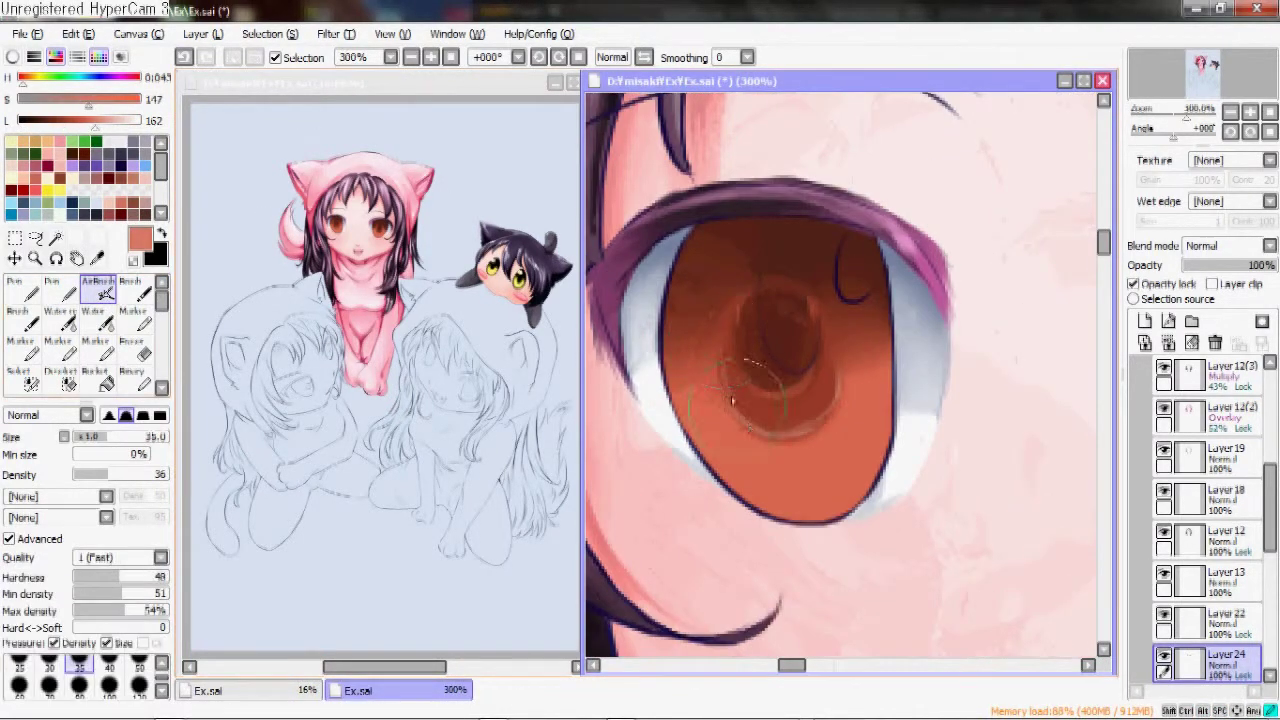
mouse_move(831, 277)
mouse_down()
mouse_move(717, 310)
mouse_move(749, 366)
mouse_up()
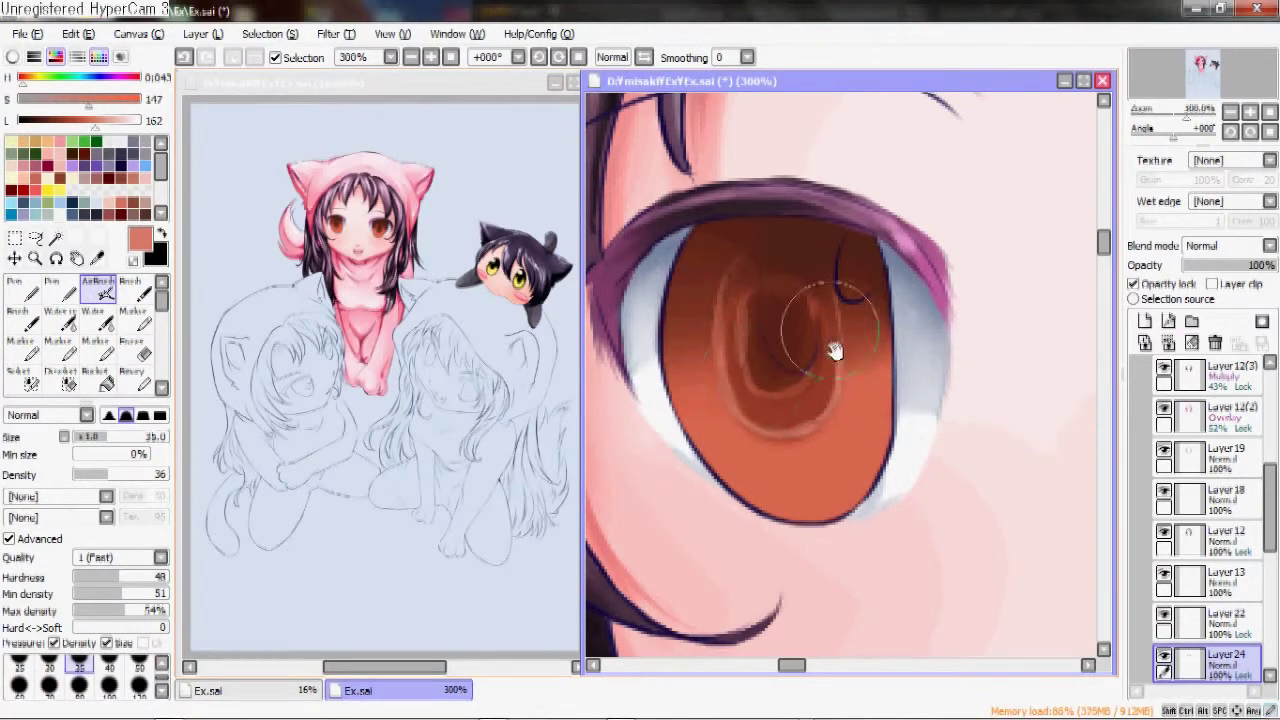
scroll(835, 350, up, 1)
scroll(423, 314, up, 5)
scroll(731, 300, down, 1)
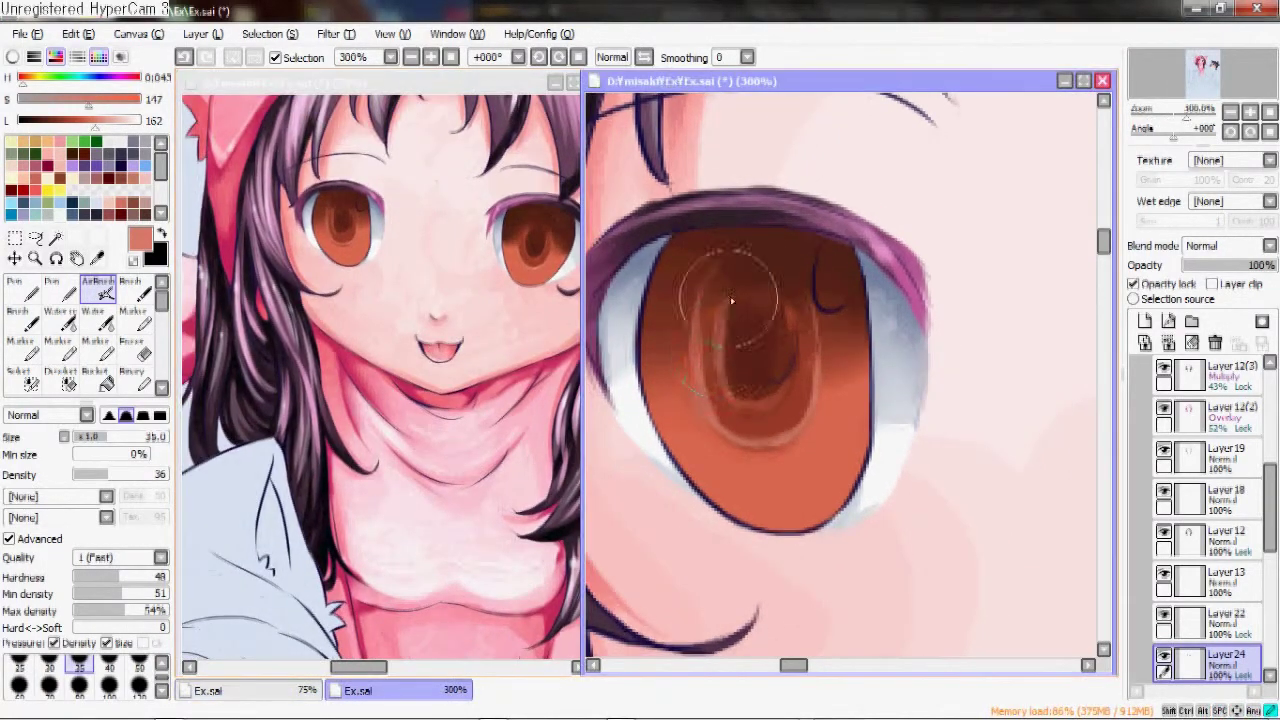
mouse_move(790, 346)
mouse_down()
mouse_move(752, 275)
mouse_move(720, 265)
mouse_move(765, 255)
mouse_move(789, 357)
mouse_move(709, 307)
mouse_up()
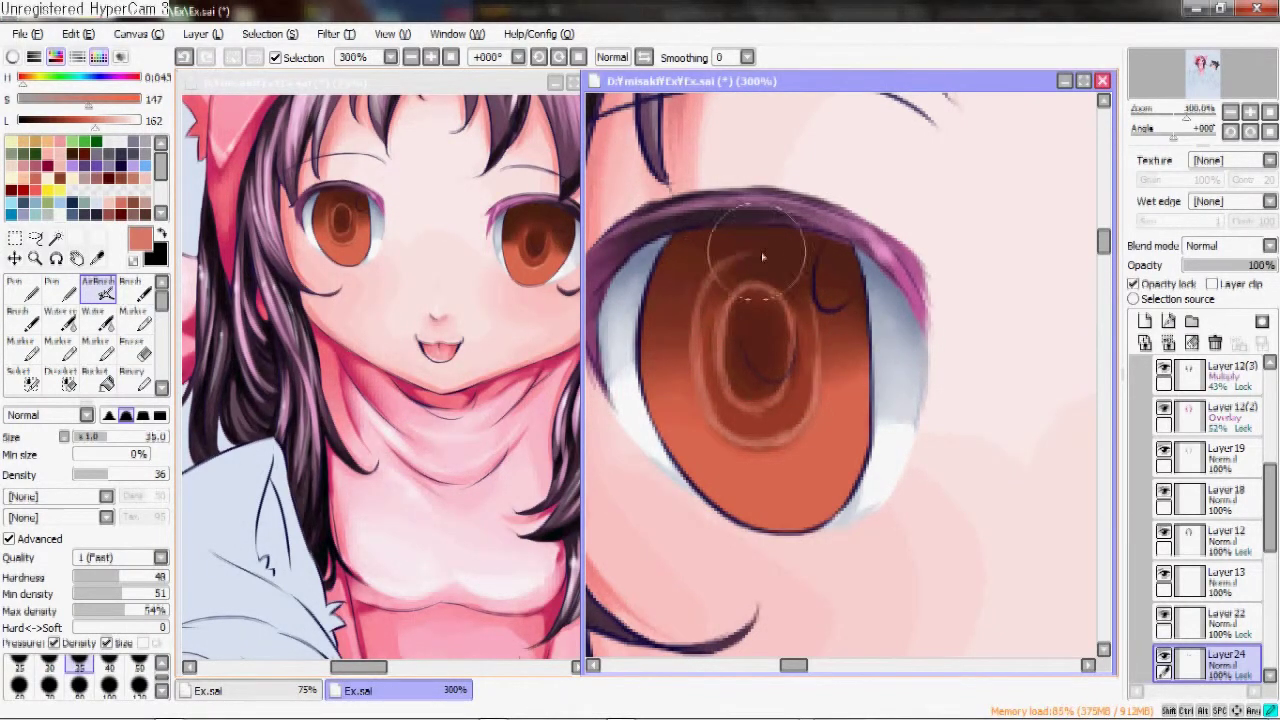
mouse_move(776, 265)
mouse_down()
mouse_move(730, 280)
mouse_move(830, 320)
mouse_up()
- Airbrush matching concentric orange rings around the pupil of the right-hand eye
scroll(840, 400, up, 1)
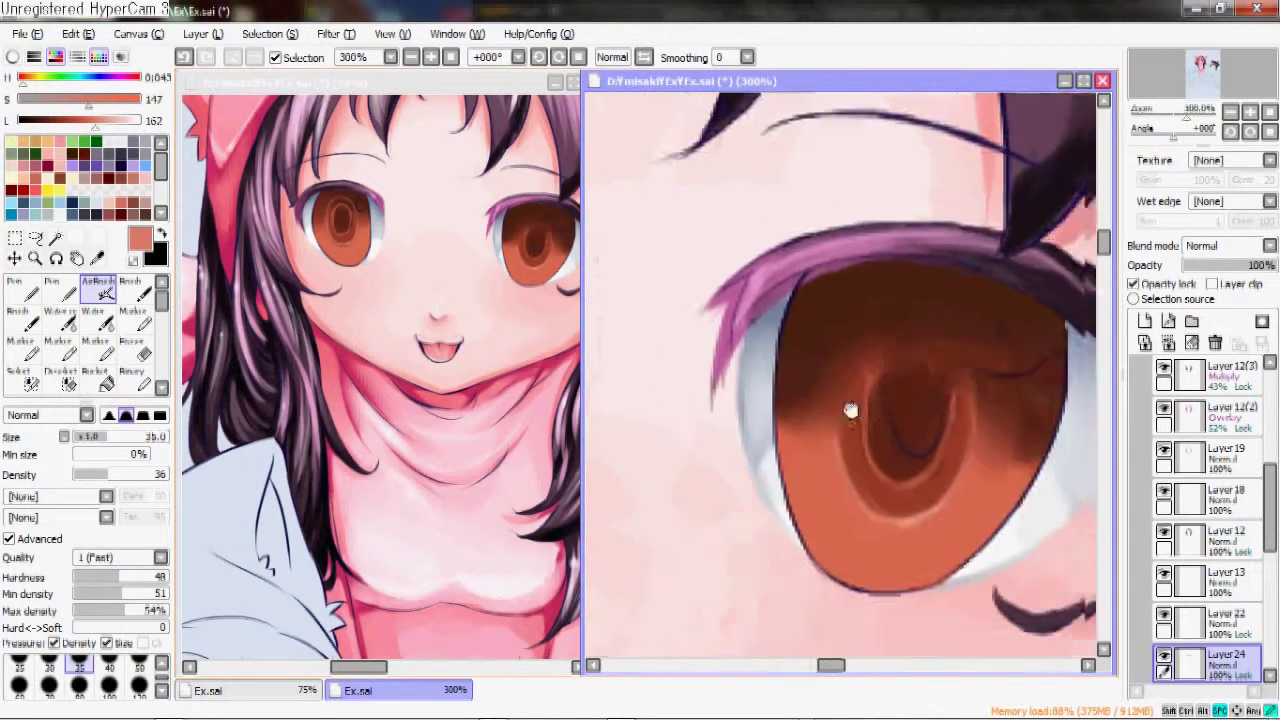
drag(783, 369, 801, 308)
mouse_move(806, 422)
mouse_down()
mouse_move(830, 322)
mouse_move(848, 309)
mouse_move(880, 331)
mouse_move(894, 397)
mouse_move(802, 314)
mouse_move(871, 294)
mouse_move(901, 337)
mouse_move(837, 371)
mouse_up()
- Switch to black and darken the pupils of both eyes, using the AirBrush and the size 8 Marker
drag(95, 120, 18, 120)
drag(843, 355, 847, 393)
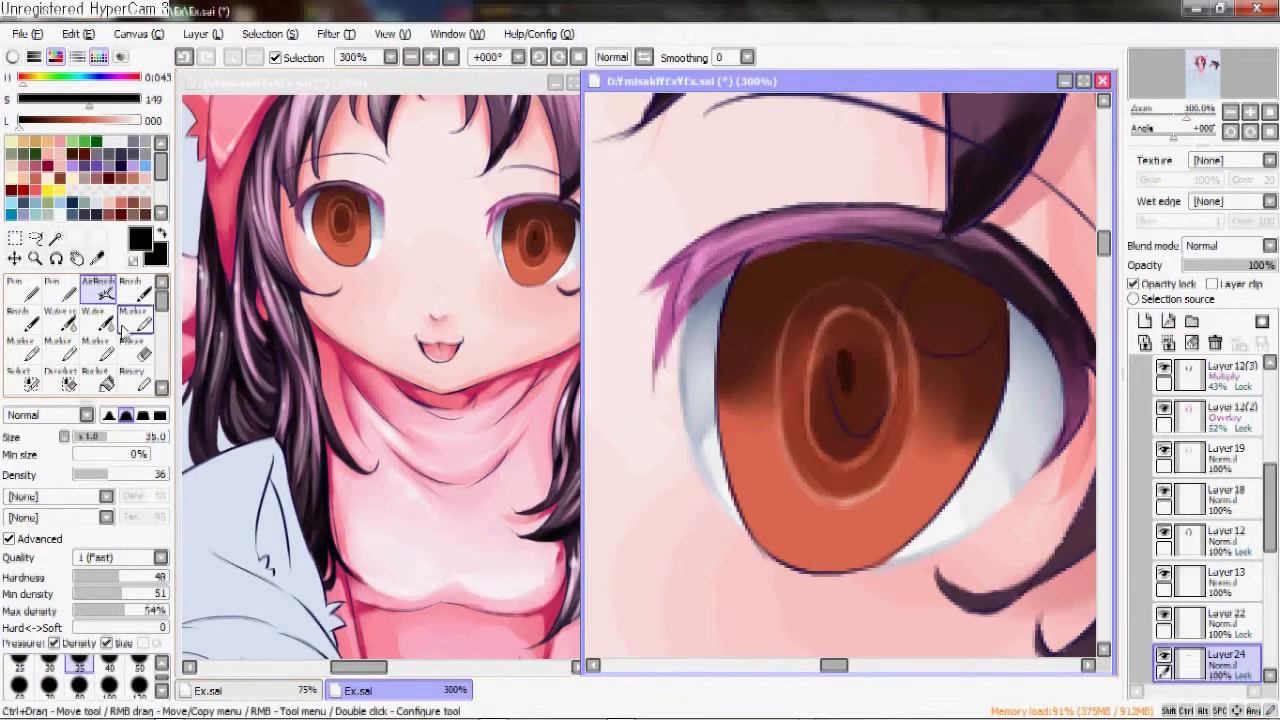
key(m)
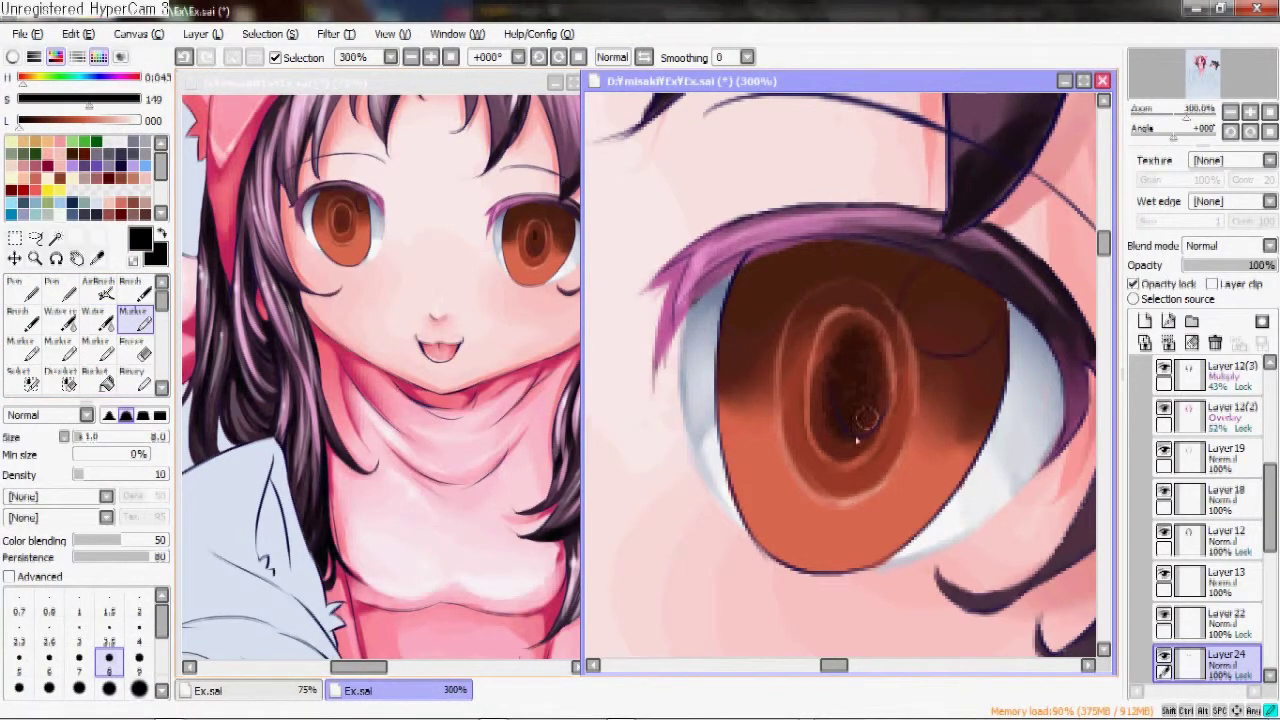
key(h)
drag(740, 333, 750, 300)
- Darken the sides and lower rim of the left-hand iris with black Marker strokes, raising the density to 32
scroll(682, 438, up, 1)
mouse_move(875, 294)
mouse_down()
mouse_move(846, 343)
mouse_move(857, 314)
mouse_move(883, 342)
mouse_up()
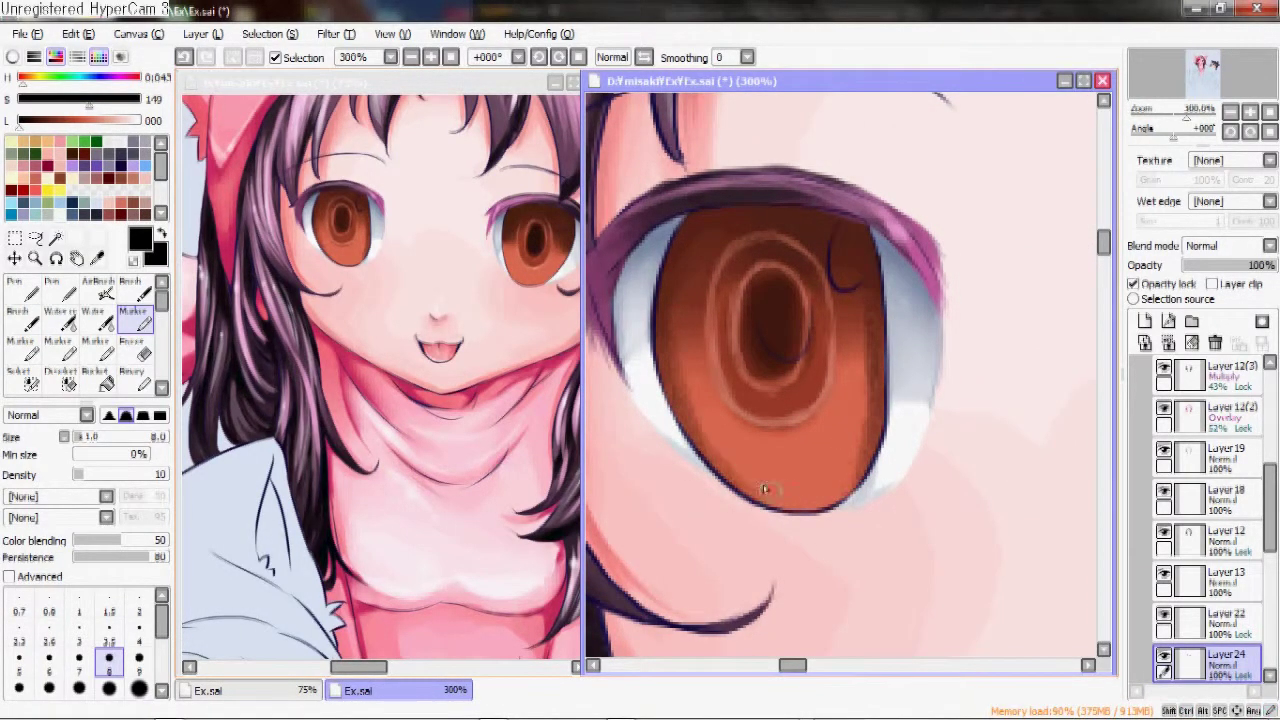
drag(850, 467, 862, 458)
key(ctrl+z)
drag(742, 438, 790, 500)
key(ctrl+z)
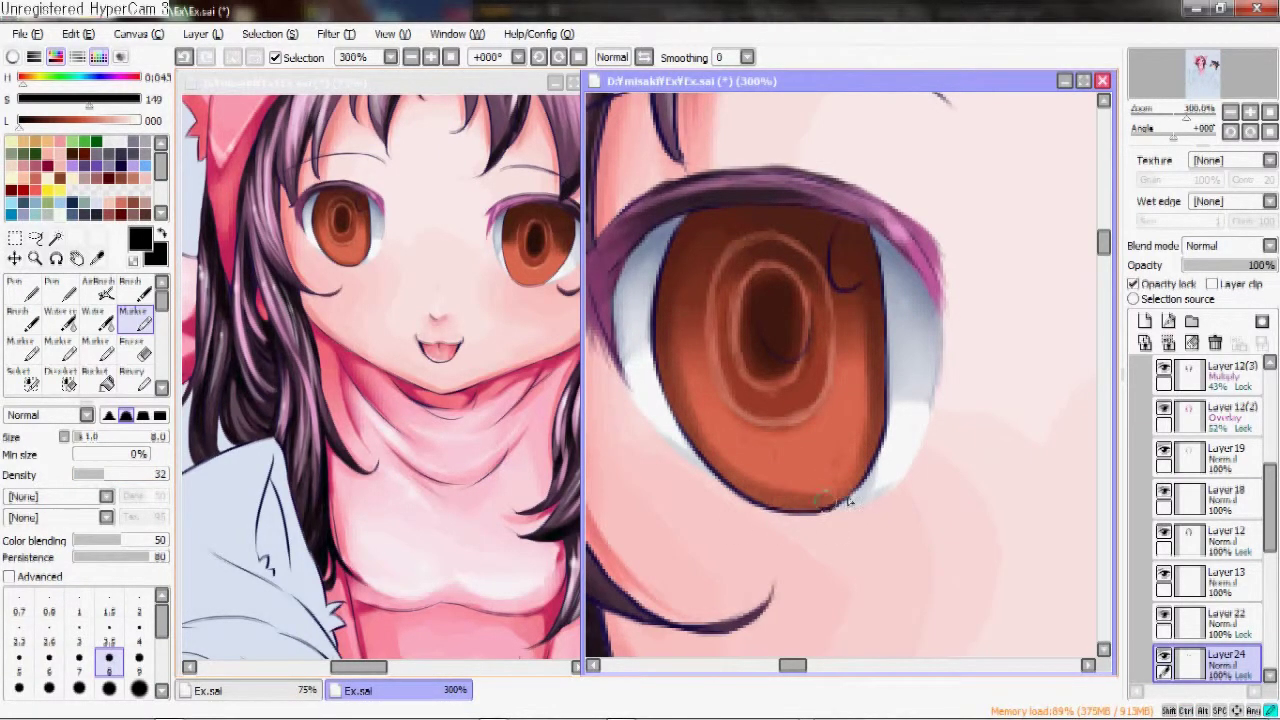
drag(828, 487, 766, 371)
drag(780, 460, 800, 540)
key(ctrl+z)
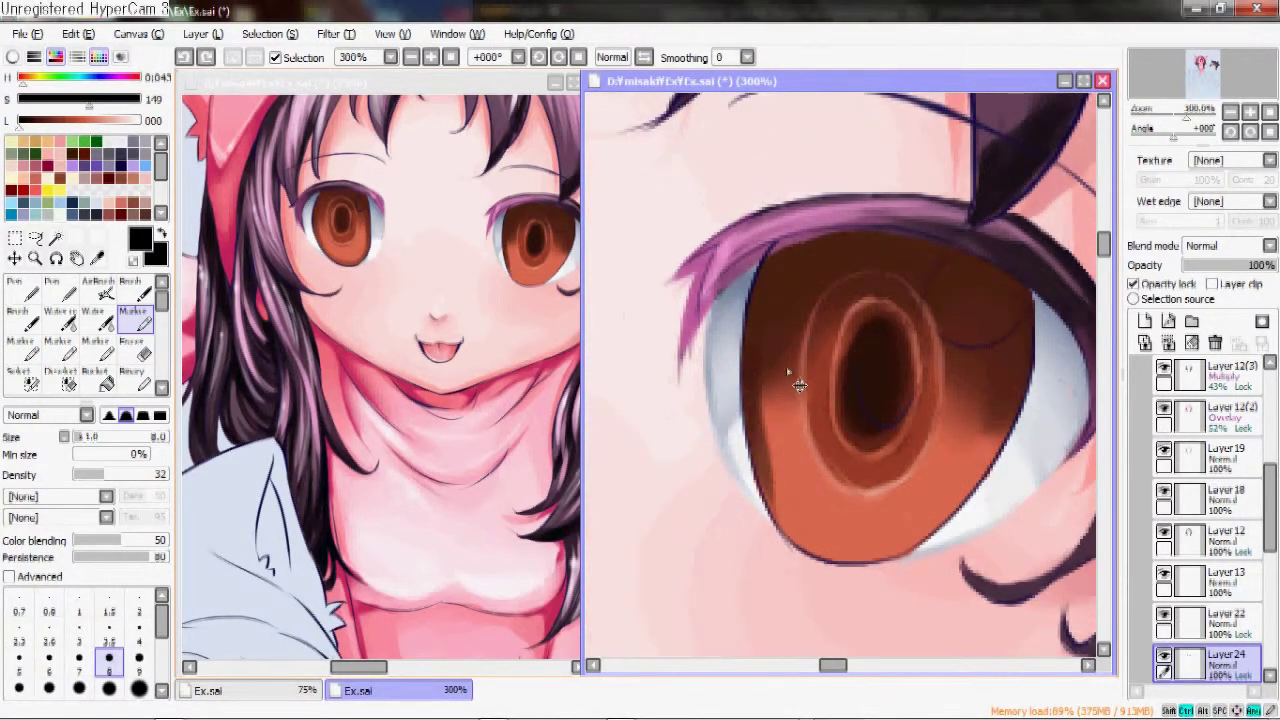
key(ctrl+z)
key(ctrl+z)
- Lower the Marker density to 14 and darken the sides and lower rim of the right-hand iris
click(97, 475)
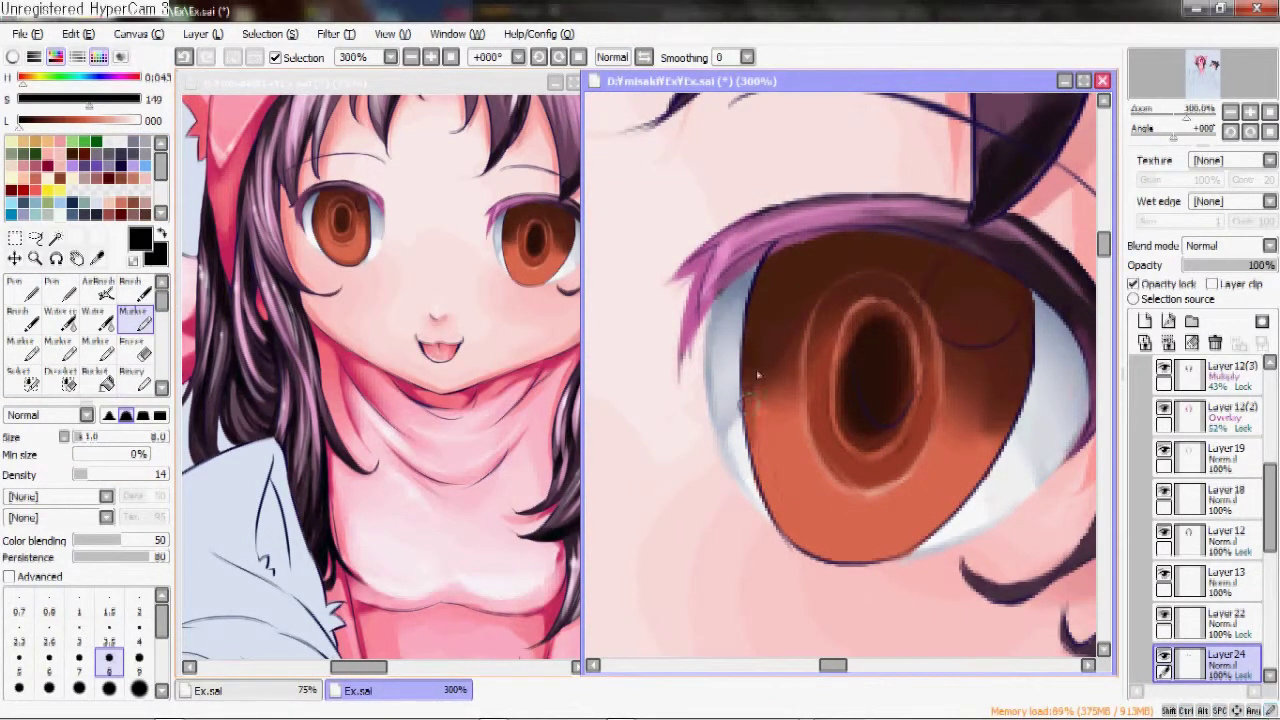
drag(757, 375, 864, 568)
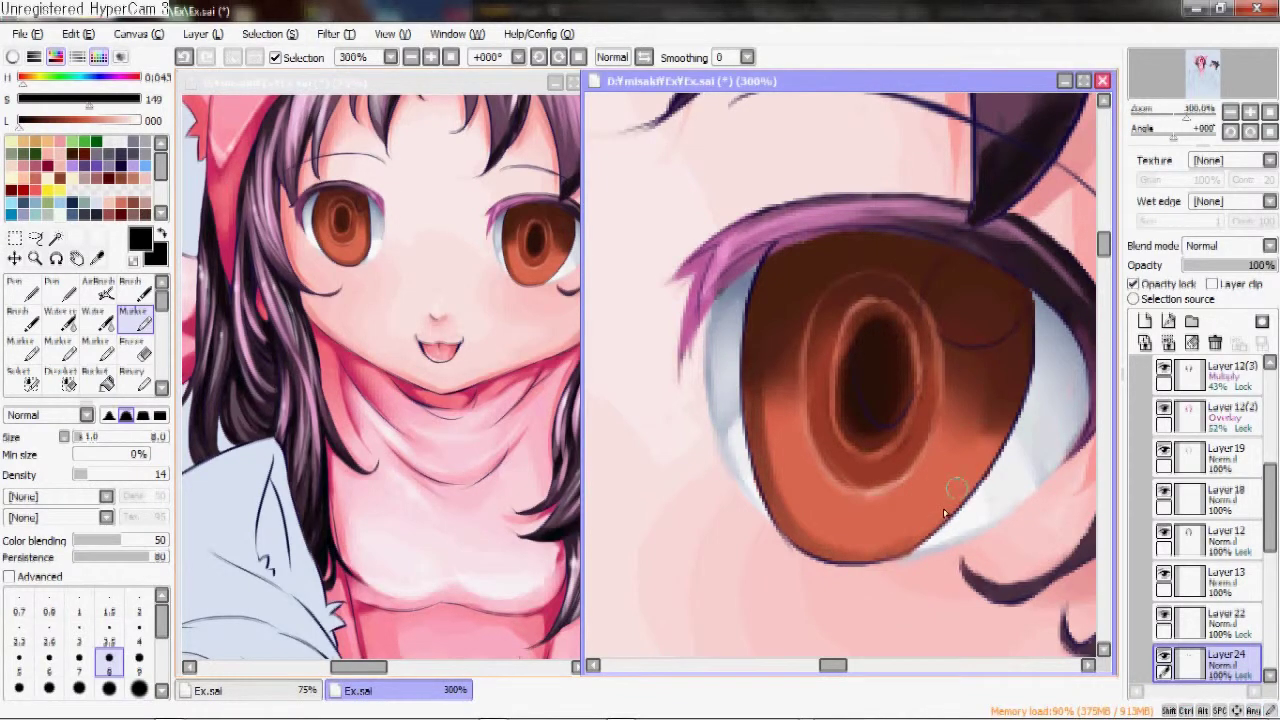
drag(944, 513, 976, 440)
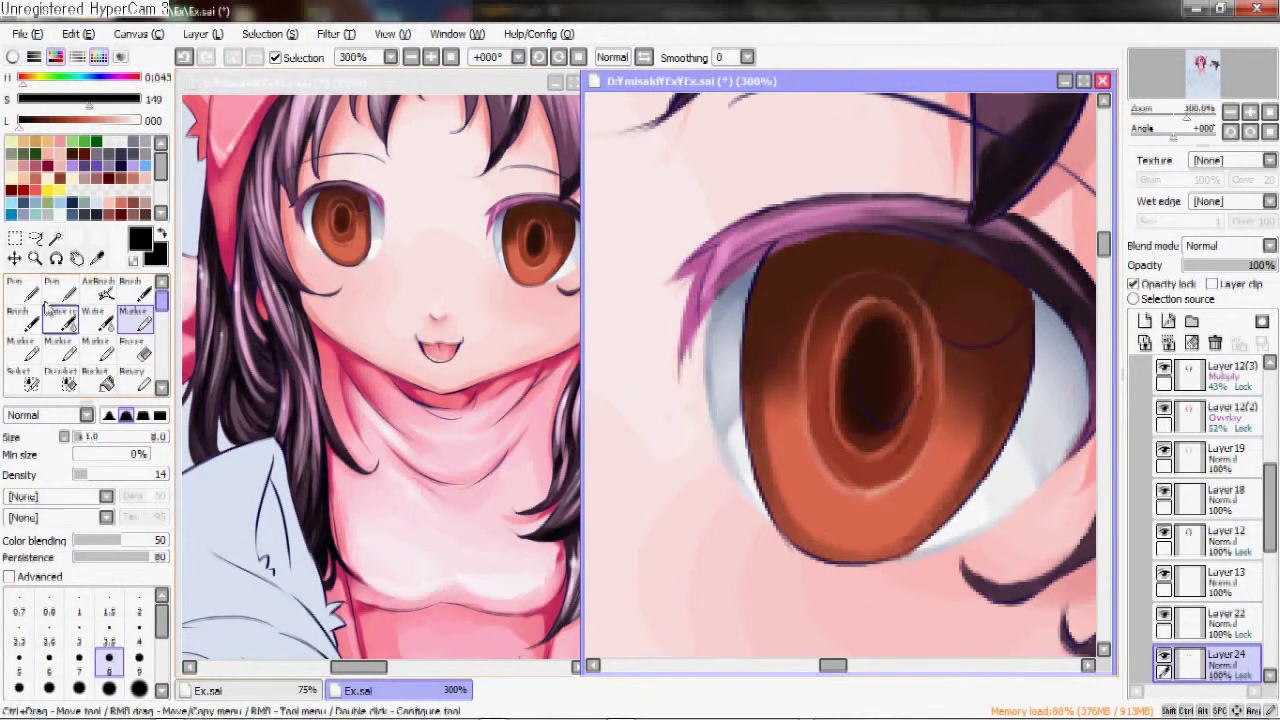
- Airbrush a thin light arc inside the lower rim of the right-hand iris, with the color's luminosity set to 208
key(v)
click(117, 120)
drag(765, 372, 777, 475)
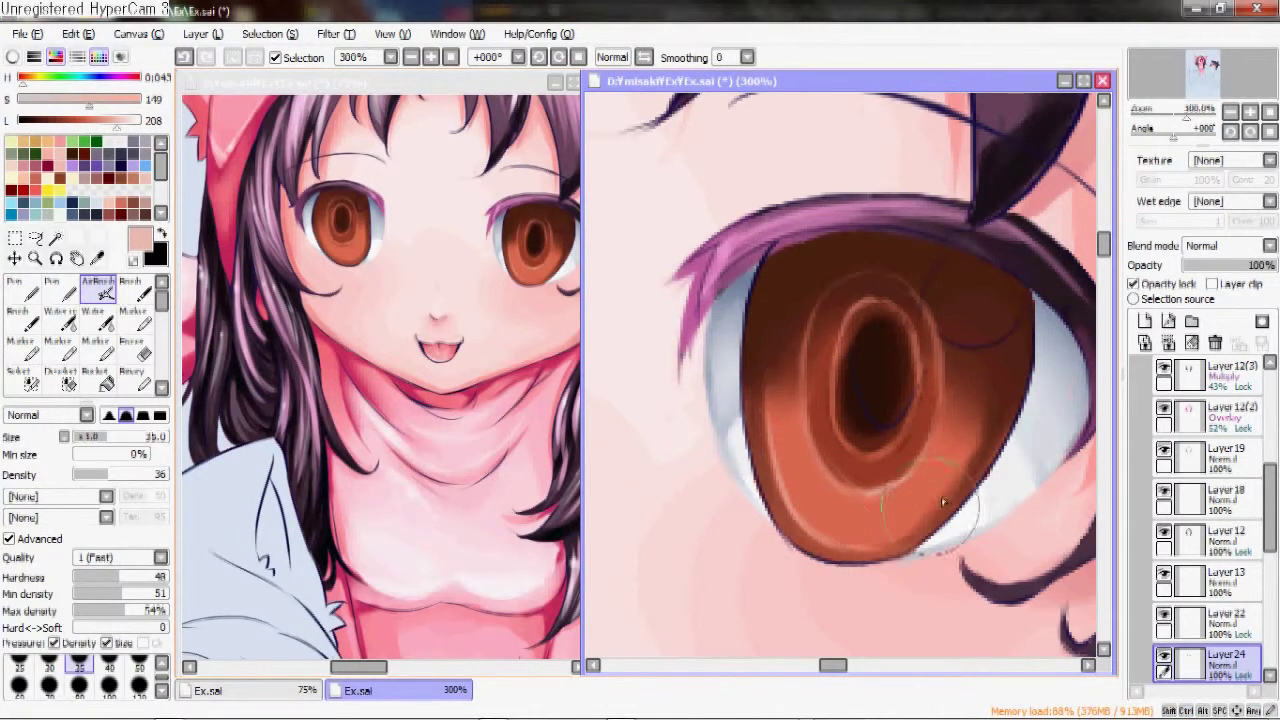
drag(962, 470, 964, 458)
drag(941, 504, 680, 357)
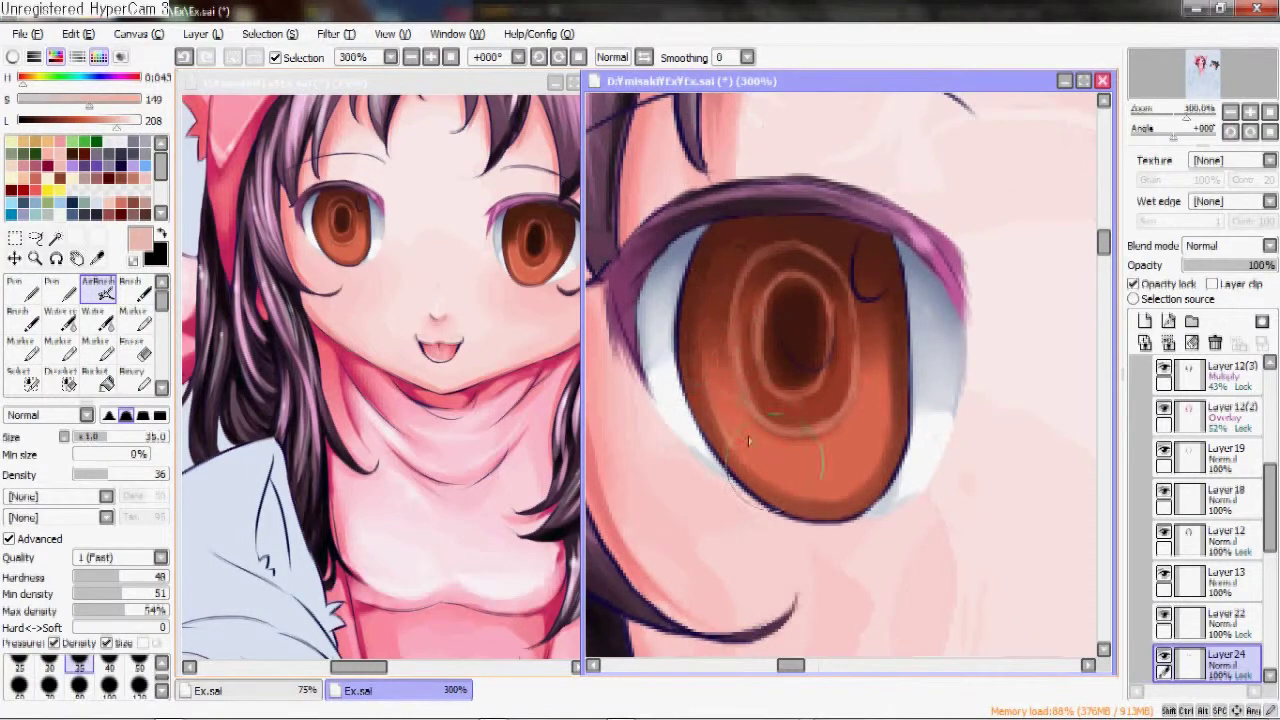
- Airbrush the same thin light arc inside the lower rim of the left-hand iris
mouse_move(728, 426)
mouse_down()
mouse_move(784, 467)
mouse_move(853, 486)
mouse_move(888, 425)
mouse_move(883, 449)
mouse_move(853, 495)
mouse_up()
mouse_move(896, 374)
mouse_down()
mouse_move(905, 420)
mouse_move(880, 440)
mouse_move(882, 382)
mouse_up()
drag(960, 357, 1004, 369)
- Add soft peach strokes between the rings in the lower part of both irises with the size 8 Marker
click(134, 318)
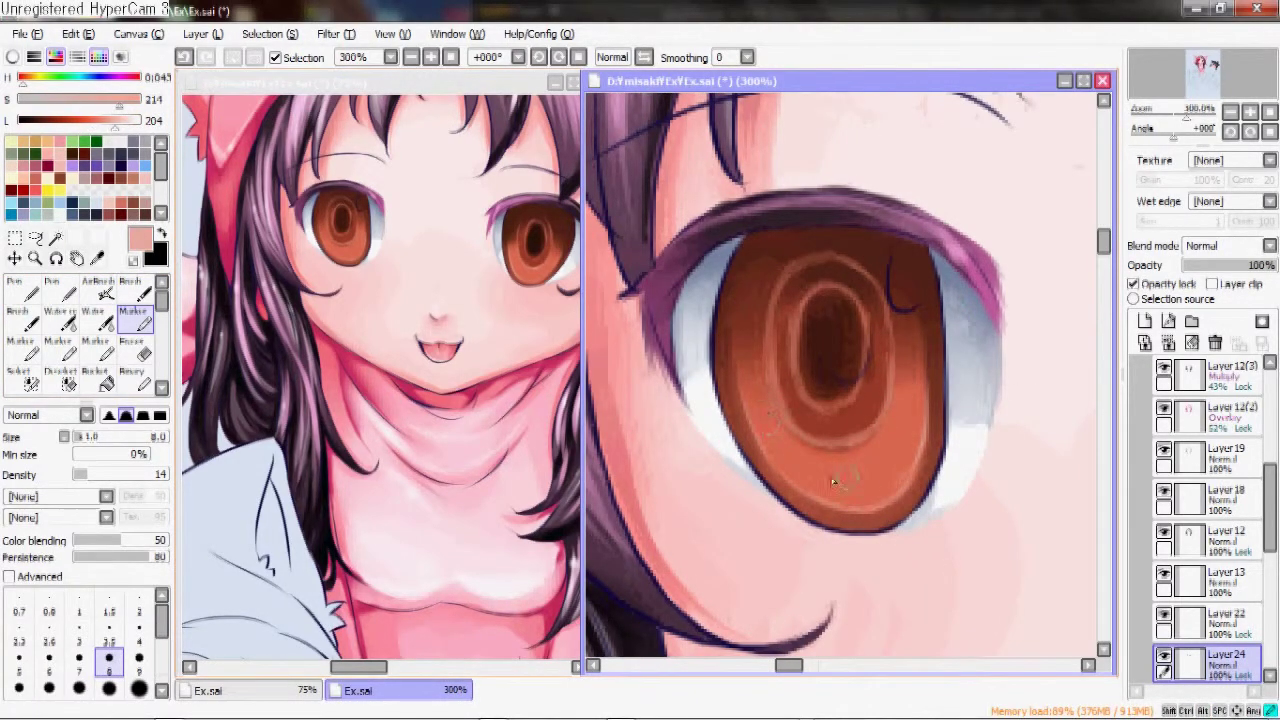
scroll(862, 345, right, 5)
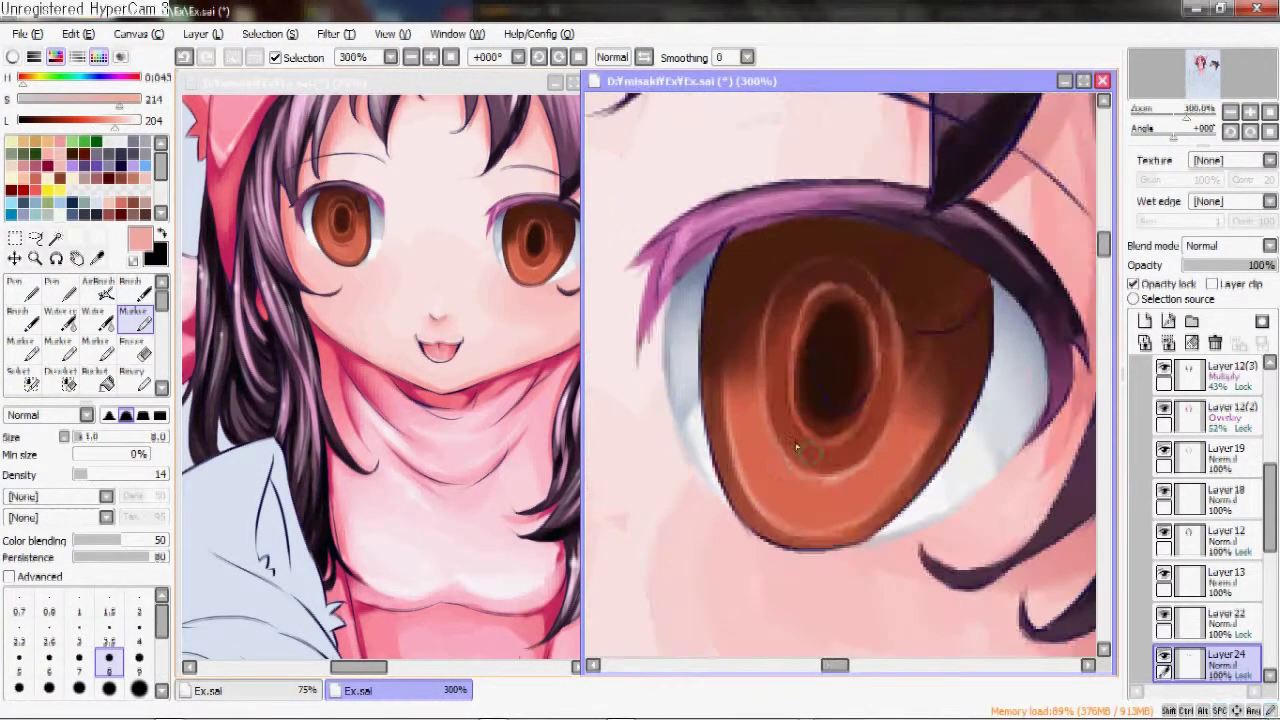
mouse_move(755, 470)
mouse_down()
mouse_move(837, 366)
mouse_move(816, 445)
mouse_up()
- Airbrush a small light peach highlight dot beside each pupil and lighten the lower part of the left-hand iris, using luminosity 222
key(v)
alt+click(816, 445)
key(ctrl+z)
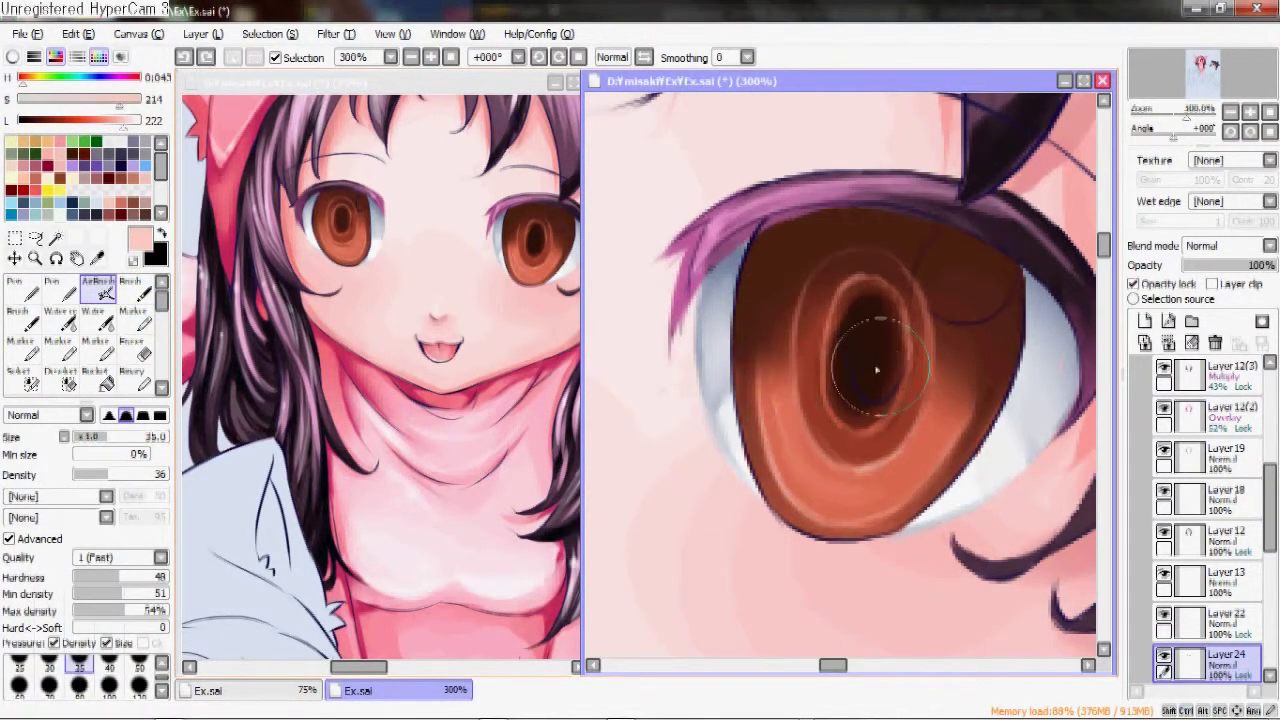
key(ctrl+y)
mouse_move(791, 397)
mouse_down()
mouse_move(819, 455)
mouse_move(890, 300)
mouse_up()
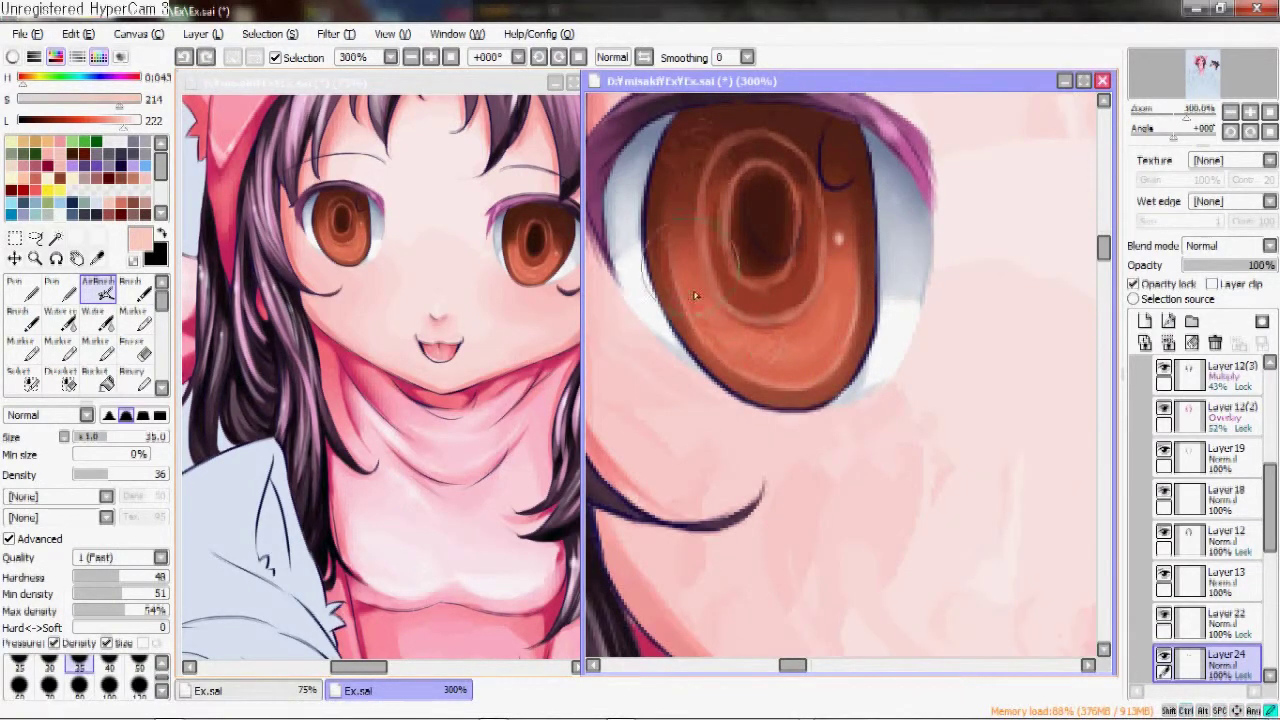
mouse_move(766, 372)
mouse_down()
mouse_move(835, 360)
mouse_move(833, 300)
mouse_up()
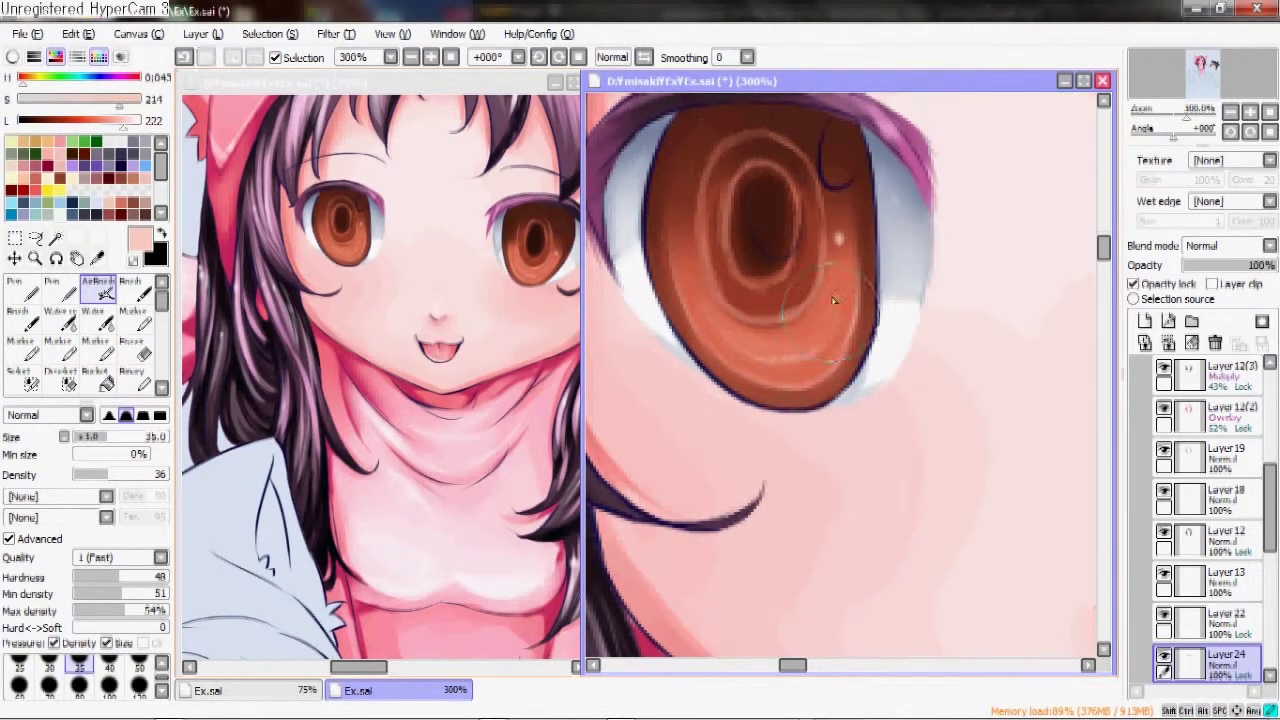
mouse_move(753, 353)
mouse_down()
mouse_move(833, 284)
mouse_move(824, 336)
mouse_up()
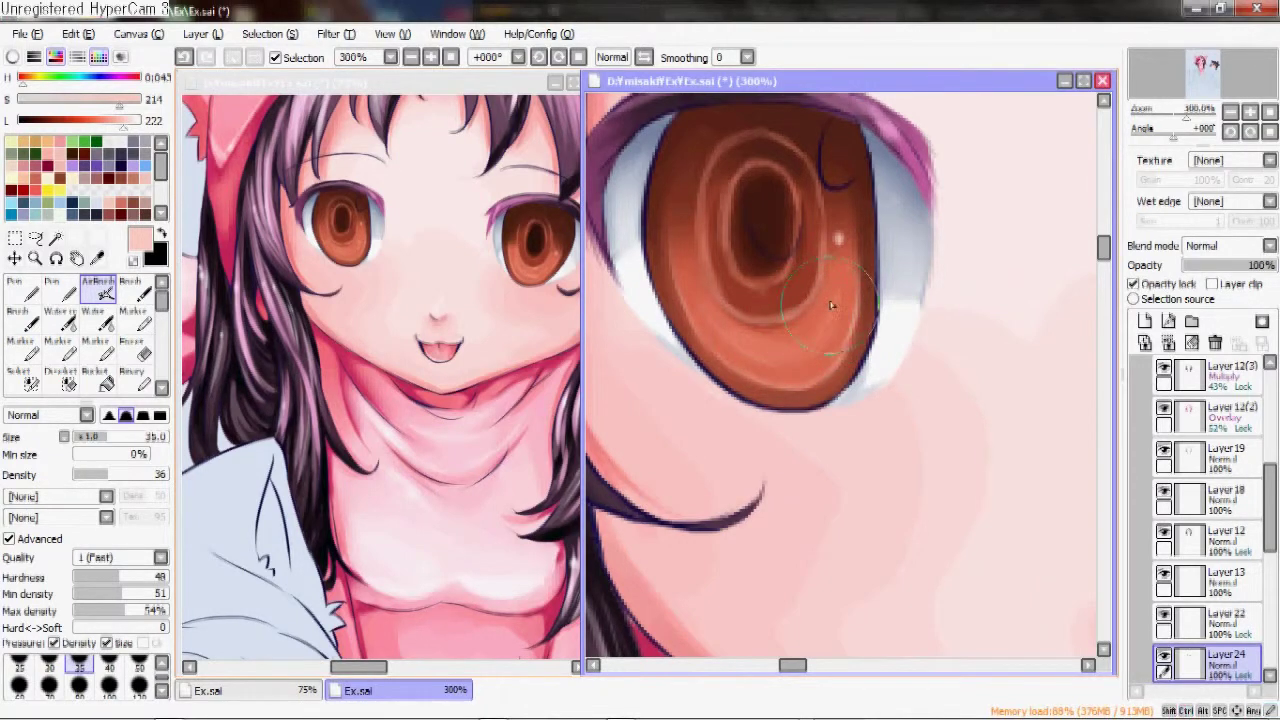
- Darken the upper part of the left-hand iris with black strokes using the size 8 Marker at density 45
scroll(750, 300, up, 2)
alt+click(685, 240)
key(x)
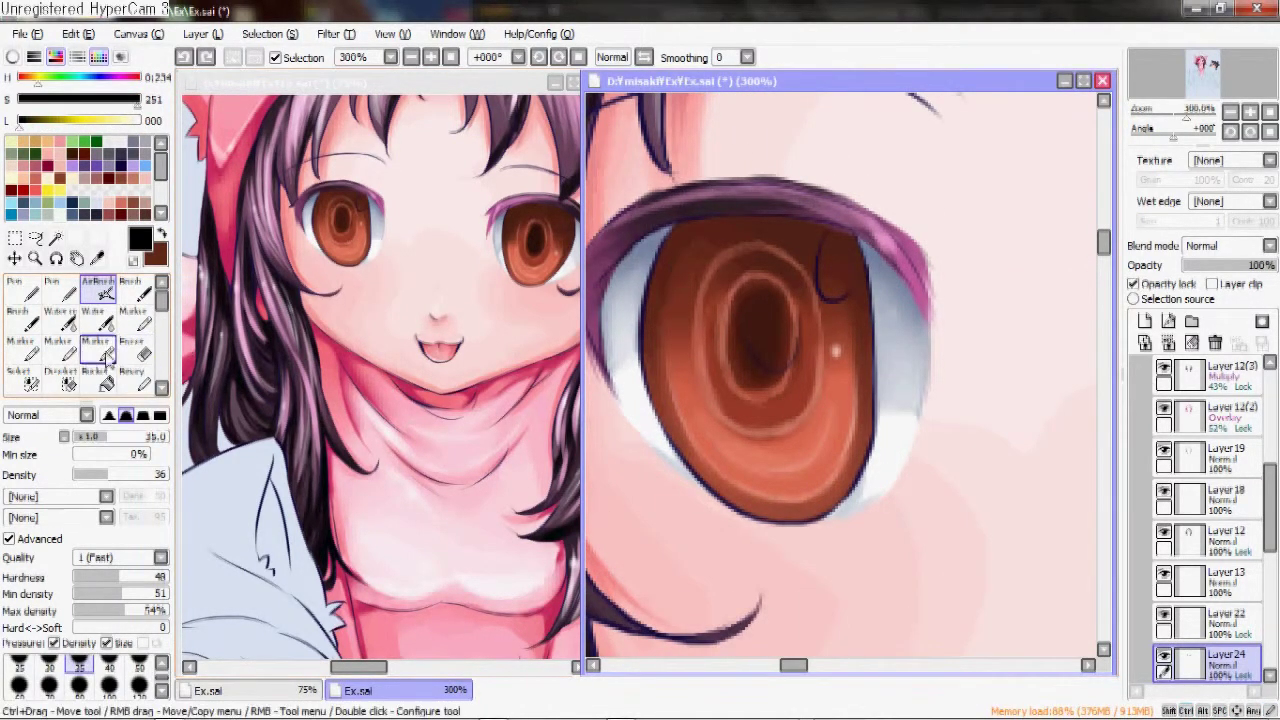
click(133, 318)
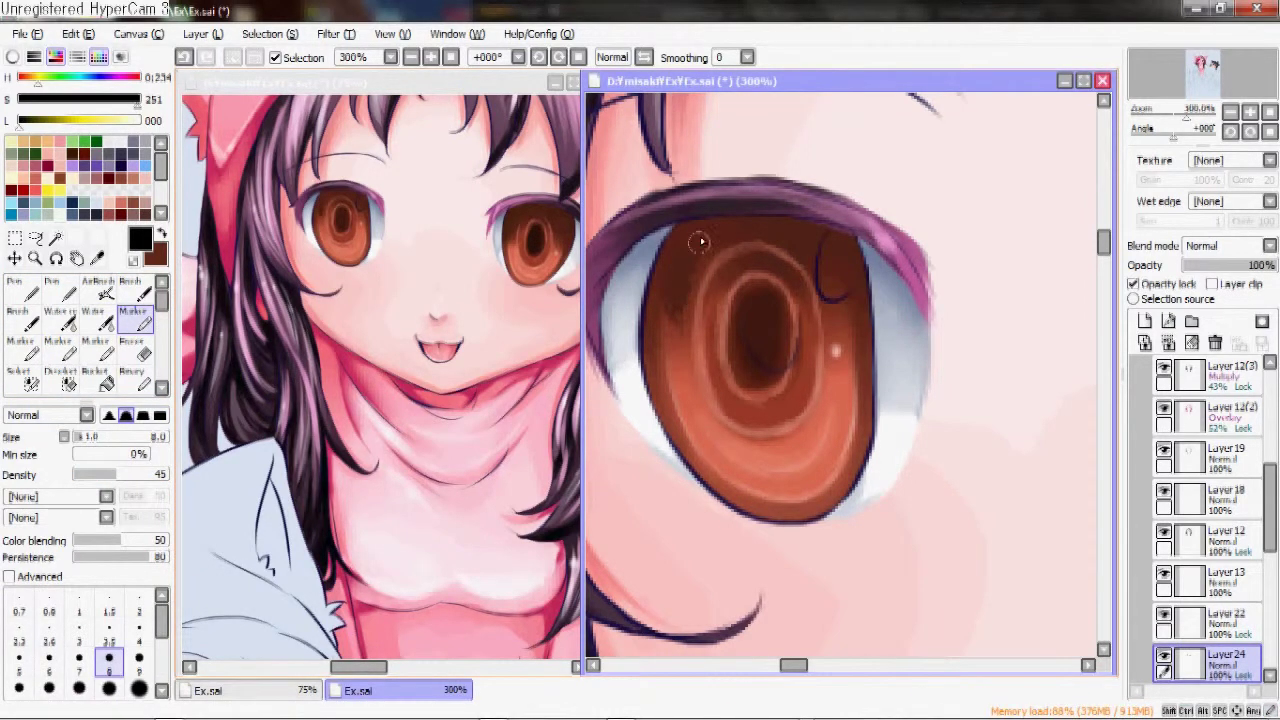
drag(762, 233, 742, 227)
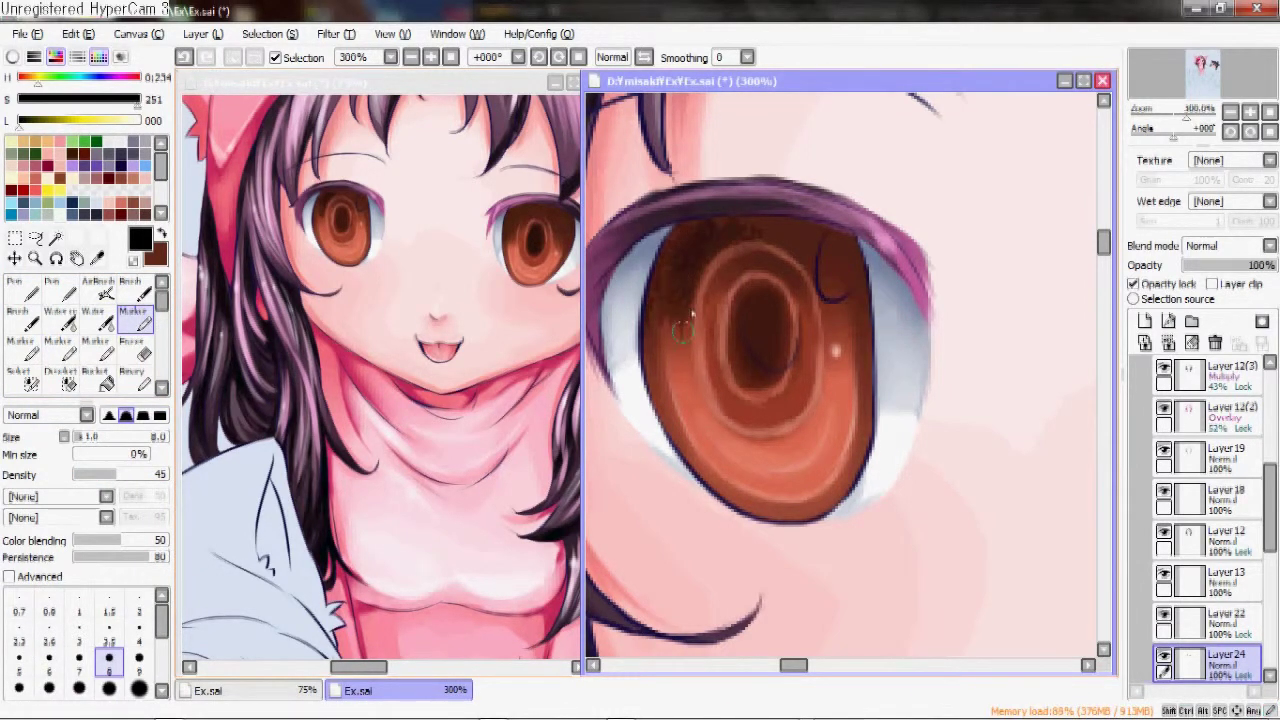
drag(812, 248, 754, 224)
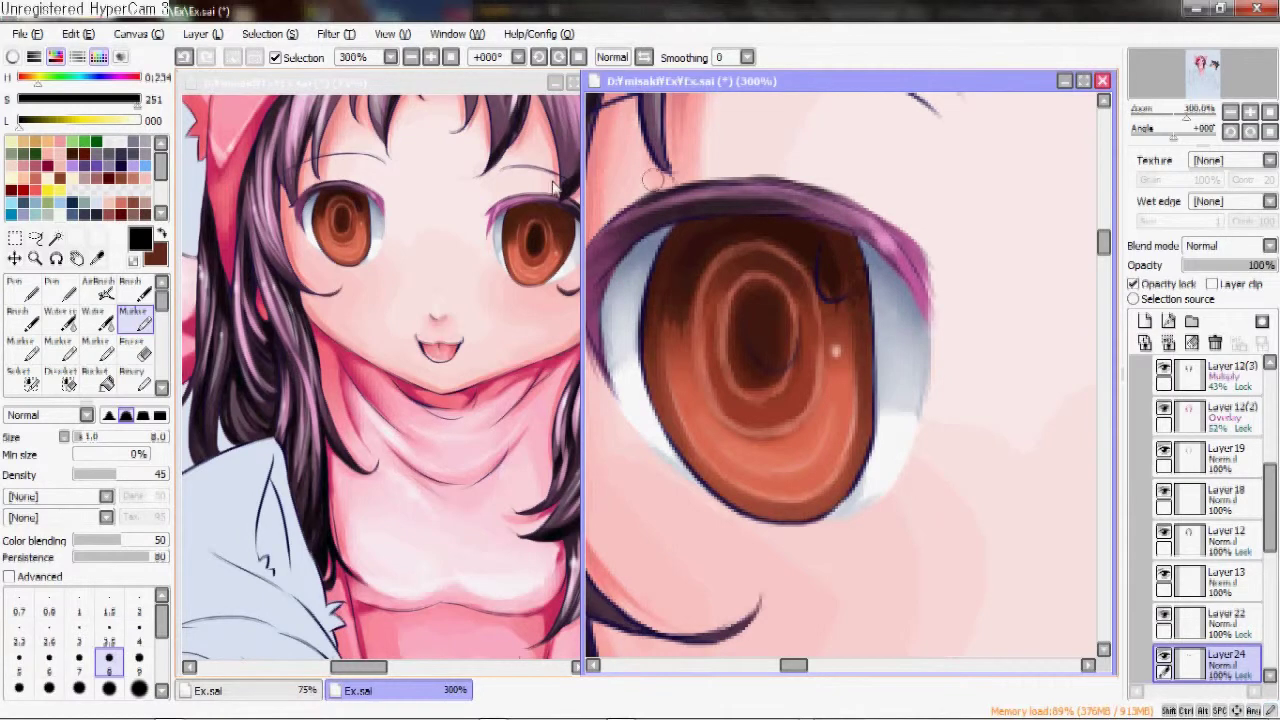
- Smooth the dark strokes in the upper left-hand iris into the brown with the Water brush at size 40
click(93, 318)
drag(640, 260, 730, 230)
mouse_move(640, 300)
mouse_down()
mouse_move(790, 250)
mouse_move(845, 295)
mouse_up()
mouse_move(836, 352)
mouse_down()
mouse_move(903, 274)
mouse_move(857, 297)
mouse_move(818, 365)
mouse_up()
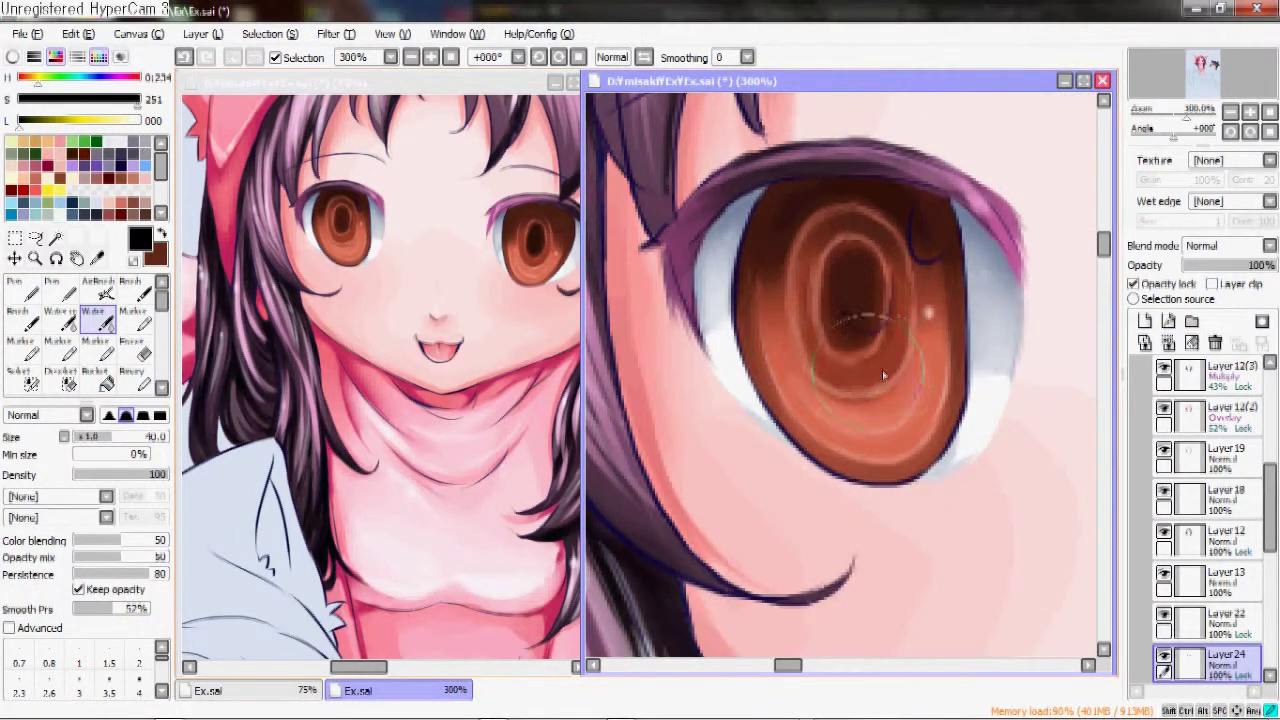
drag(895, 295, 634, 263)
- Darken the upper part of the right-hand iris with the black Marker and blend the strokes with the Water brush
key(m)
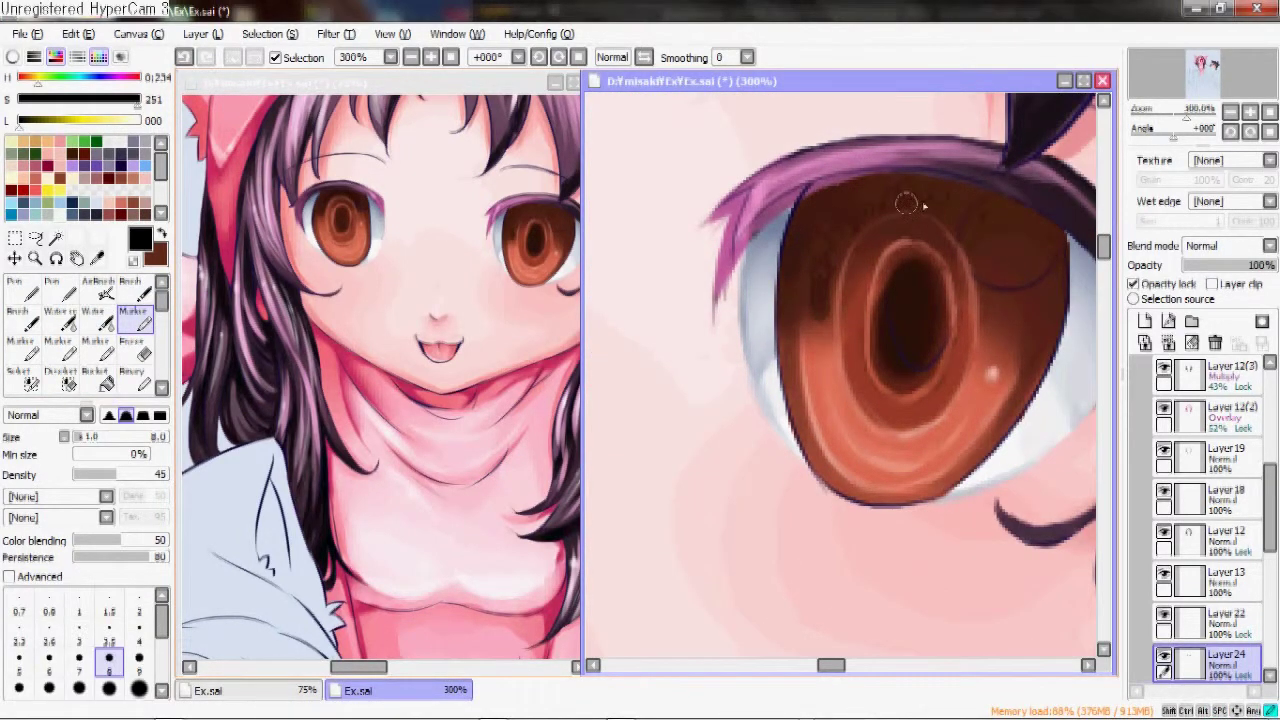
mouse_move(958, 210)
mouse_down()
mouse_move(1005, 320)
mouse_move(1033, 300)
mouse_up()
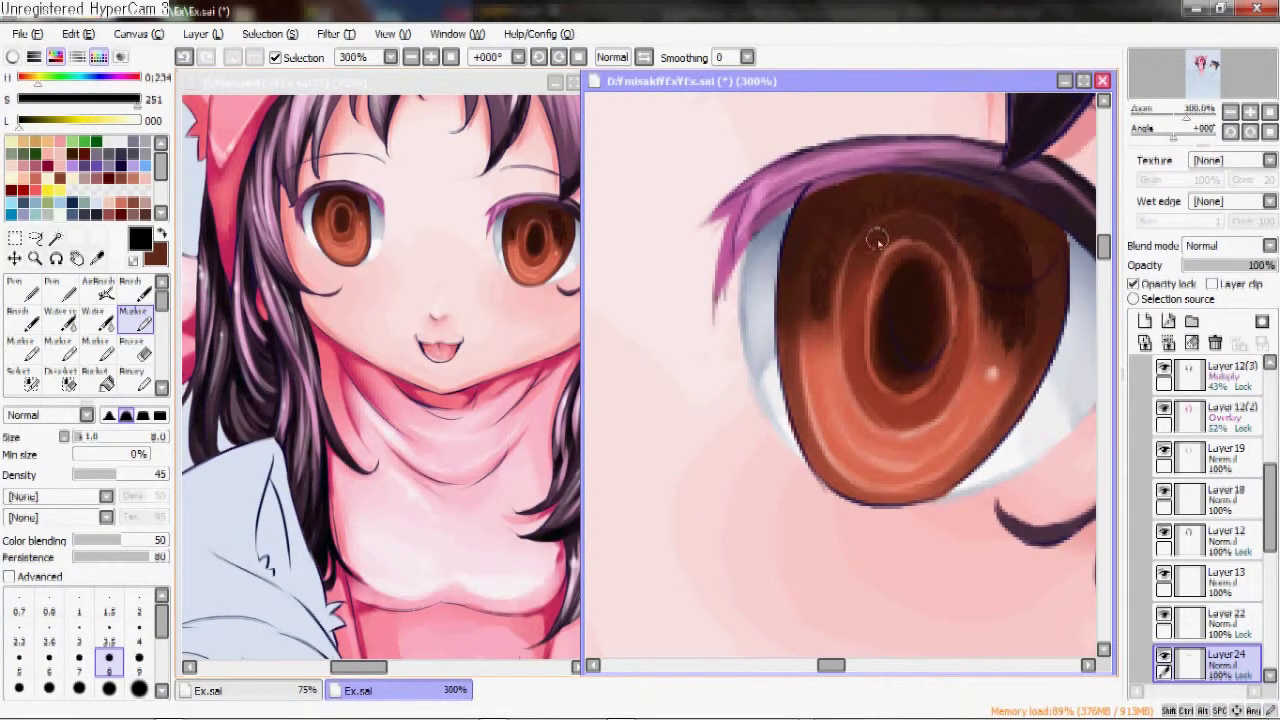
key(c)
mouse_move(985, 225)
mouse_down()
mouse_move(1014, 277)
mouse_move(1013, 337)
mouse_up()
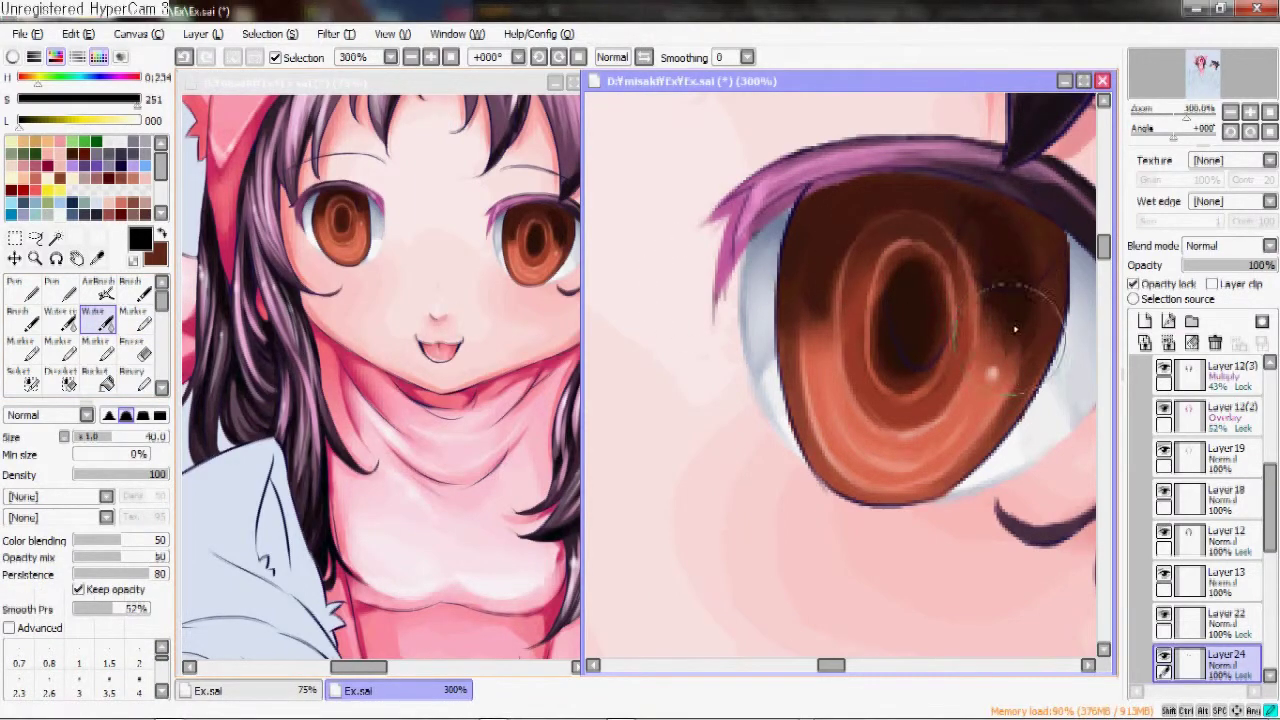
- Check the eyes in the second canvas view, then touch up the left-hand eye's pupil with the black Marker
scroll(1013, 337, down, 5)
scroll(925, 300, up, 5)
drag(925, 300, 863, 429)
click(468, 316)
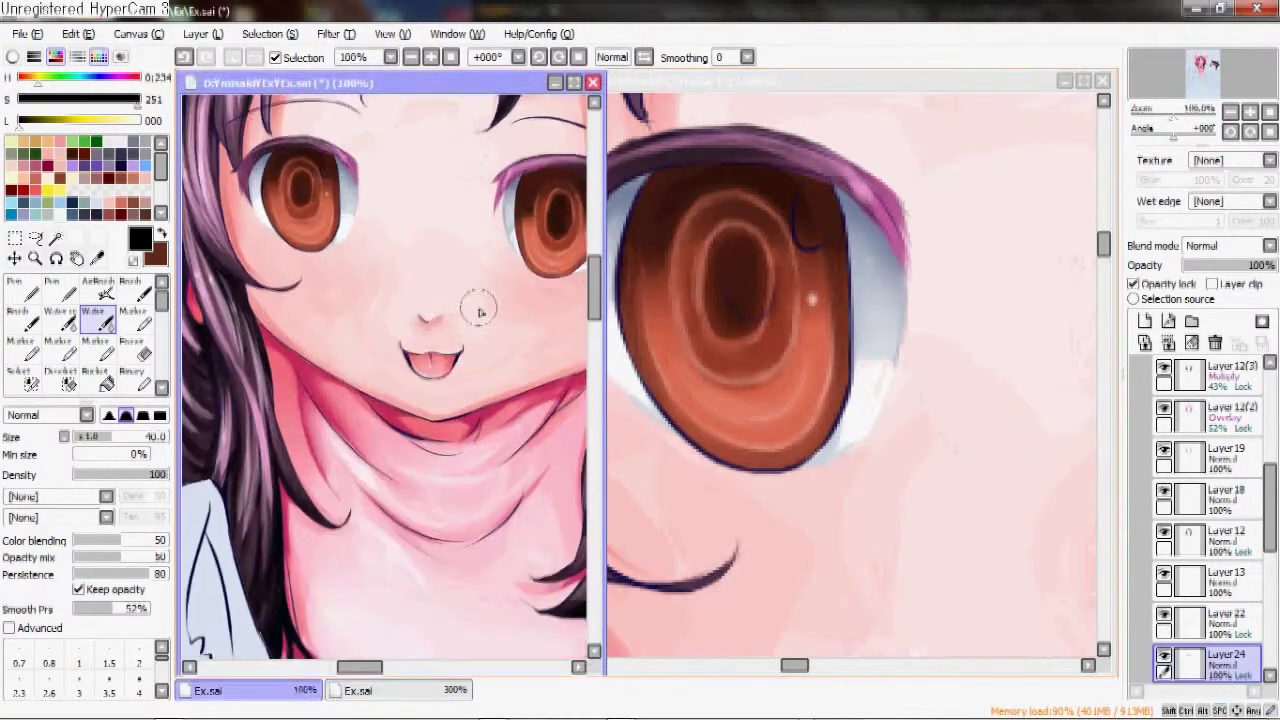
scroll(468, 316, down, 3)
click(900, 400)
click(133, 318)
drag(752, 320, 726, 280)
- Paint light peach highlights along the lower part of both irises with the size 8 Marker and the size 35 AirBrush
click(124, 100)
click(124, 120)
drag(822, 407, 738, 425)
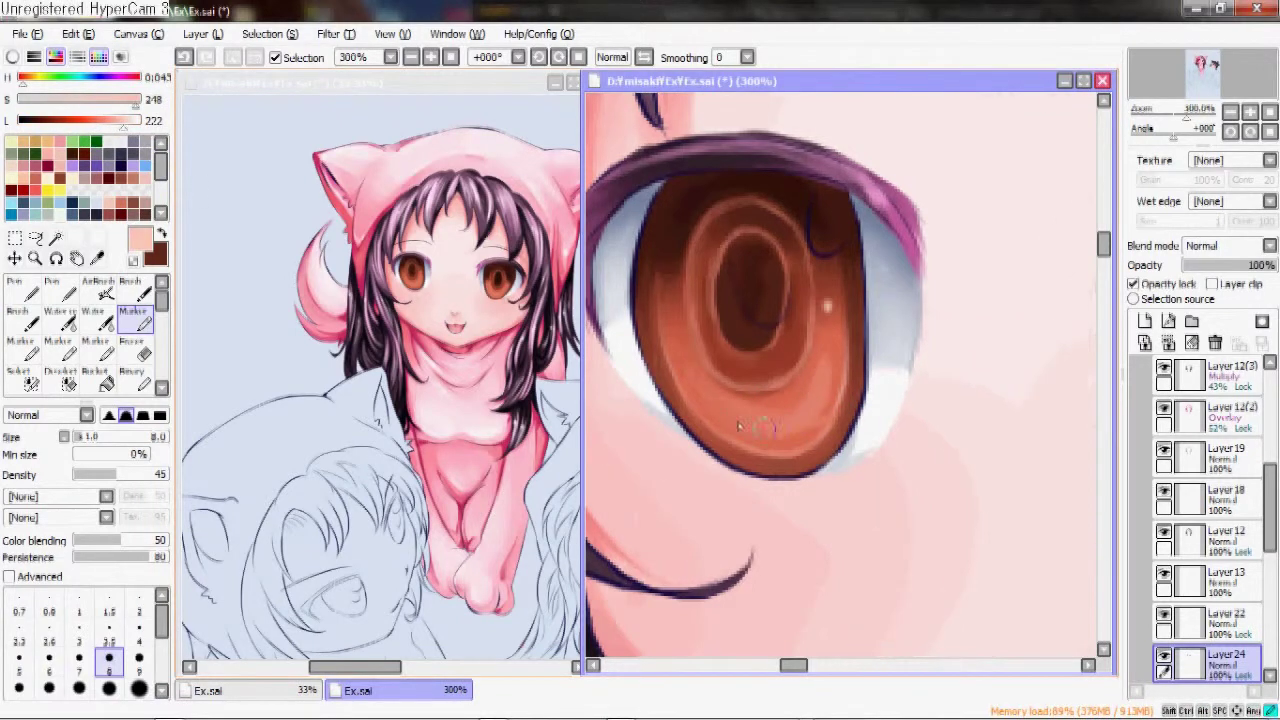
scroll(720, 392, right, 5)
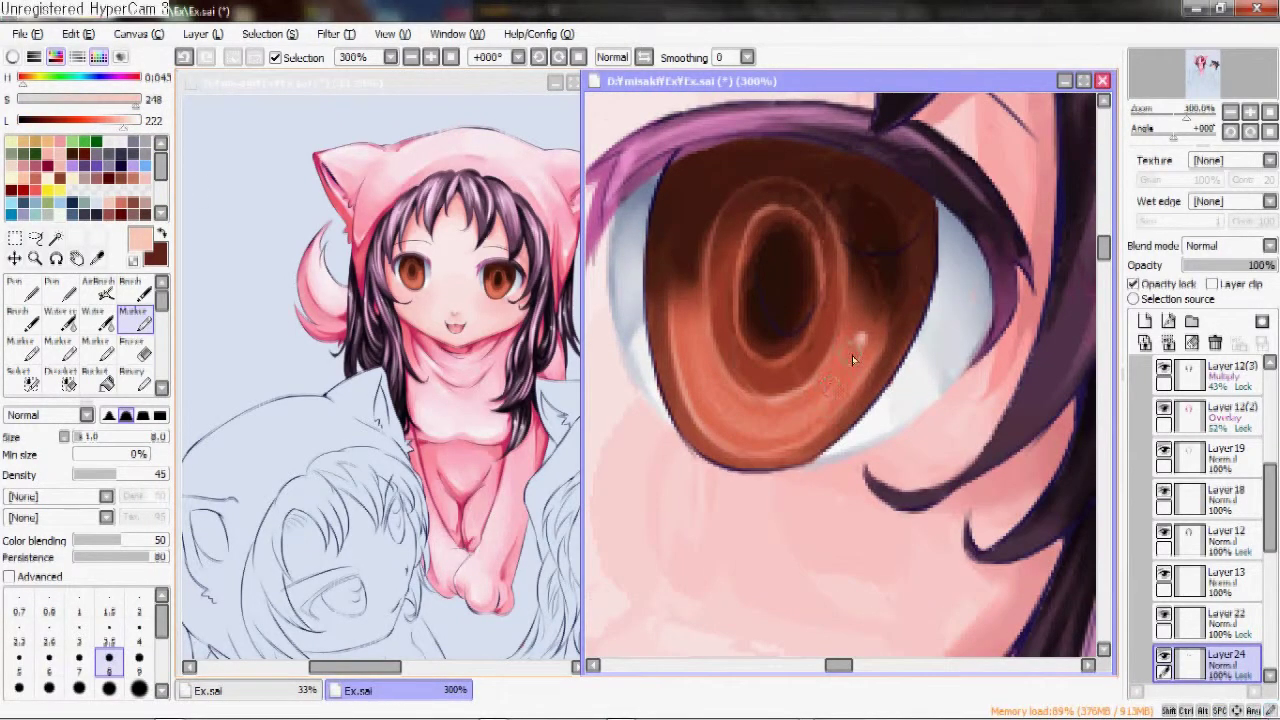
key(v)
key(ctrl+z)
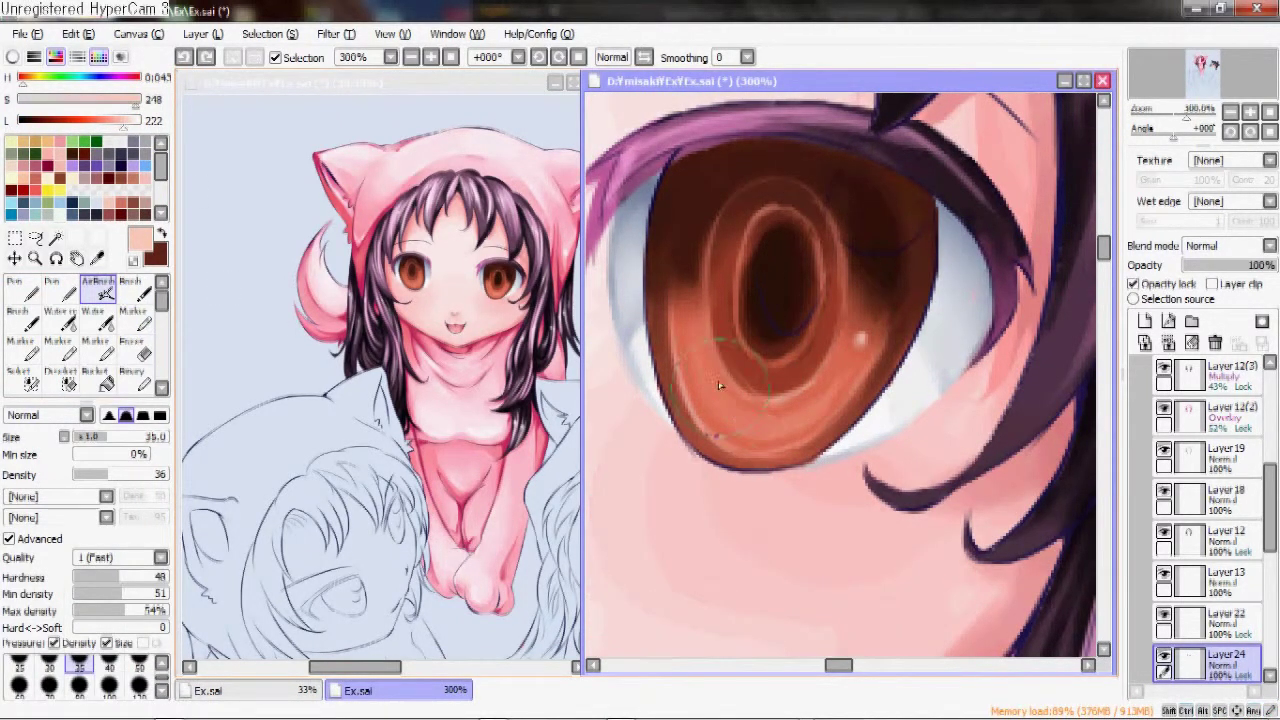
mouse_move(776, 434)
mouse_down()
mouse_move(986, 400)
mouse_move(922, 313)
mouse_move(901, 326)
mouse_up()
scroll(814, 263, down, 5)
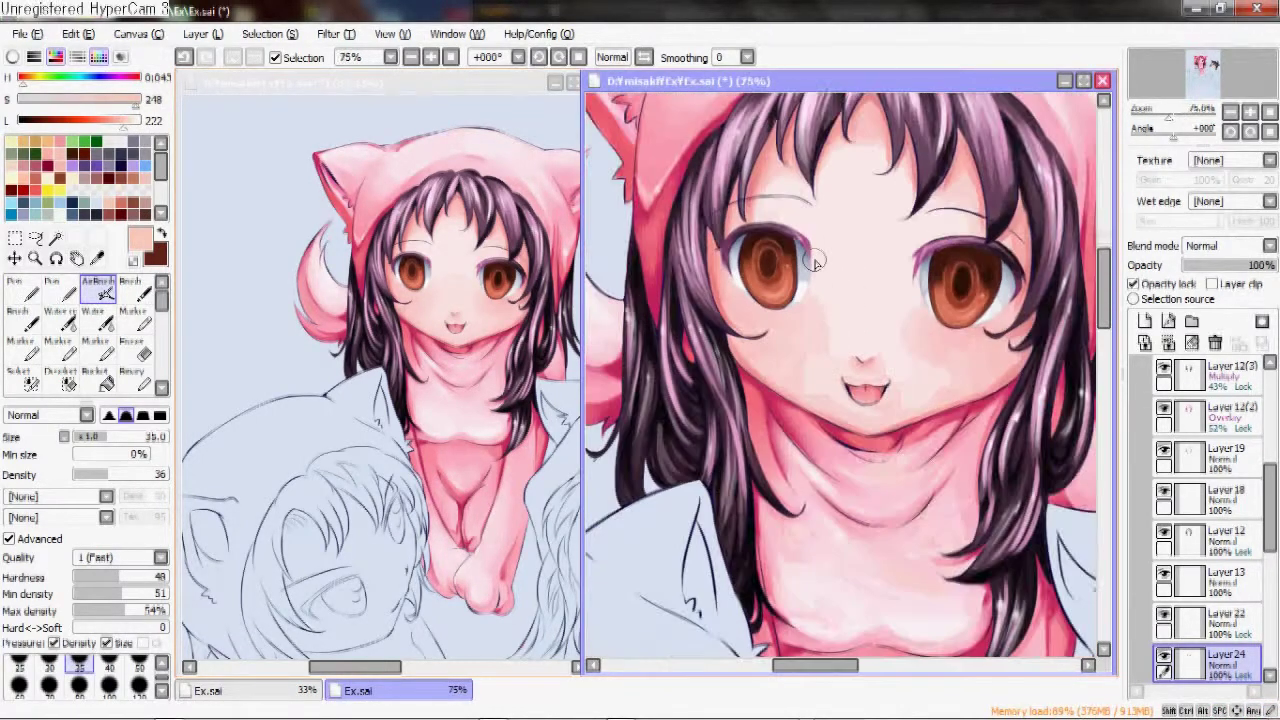
scroll(805, 330, up, 5)
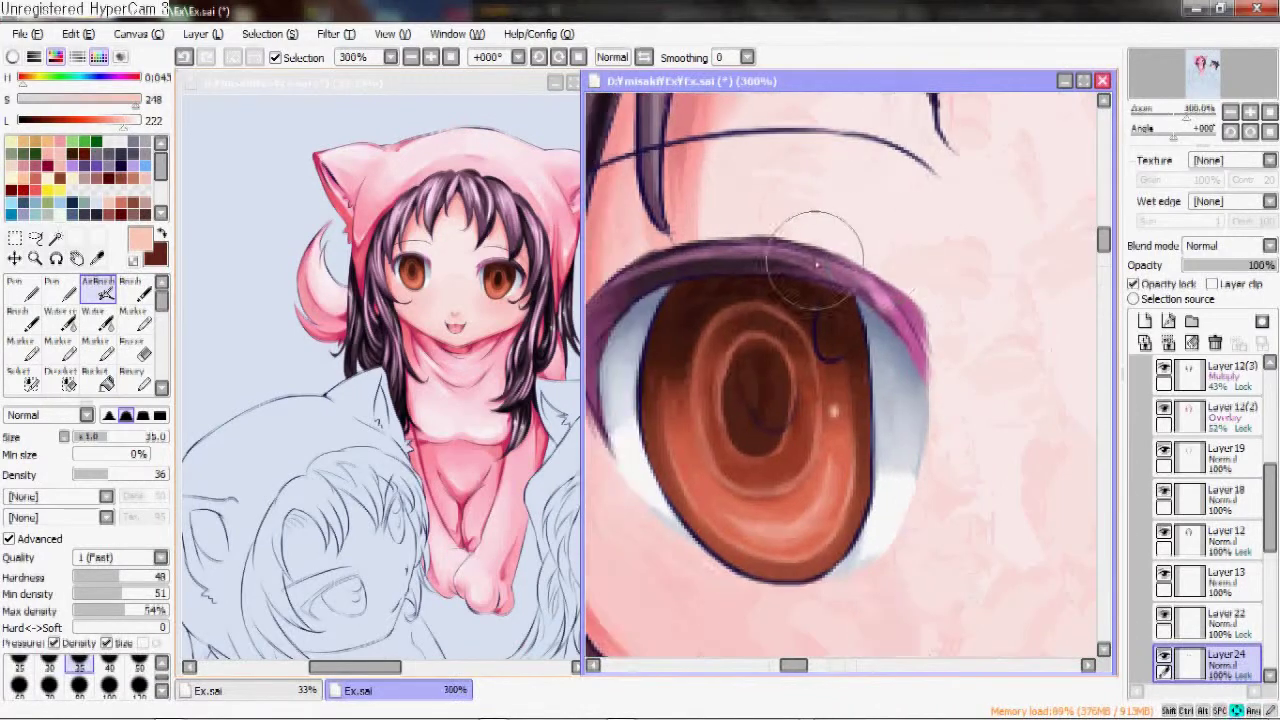
- Darken the upper part and rim of the left-hand iris with the size 35 AirBrush in near-black purple sampled there, with luminosity 14
alt+click(745, 285)
mouse_move(735, 272)
mouse_down()
mouse_move(690, 295)
mouse_move(826, 314)
mouse_move(833, 302)
mouse_up()
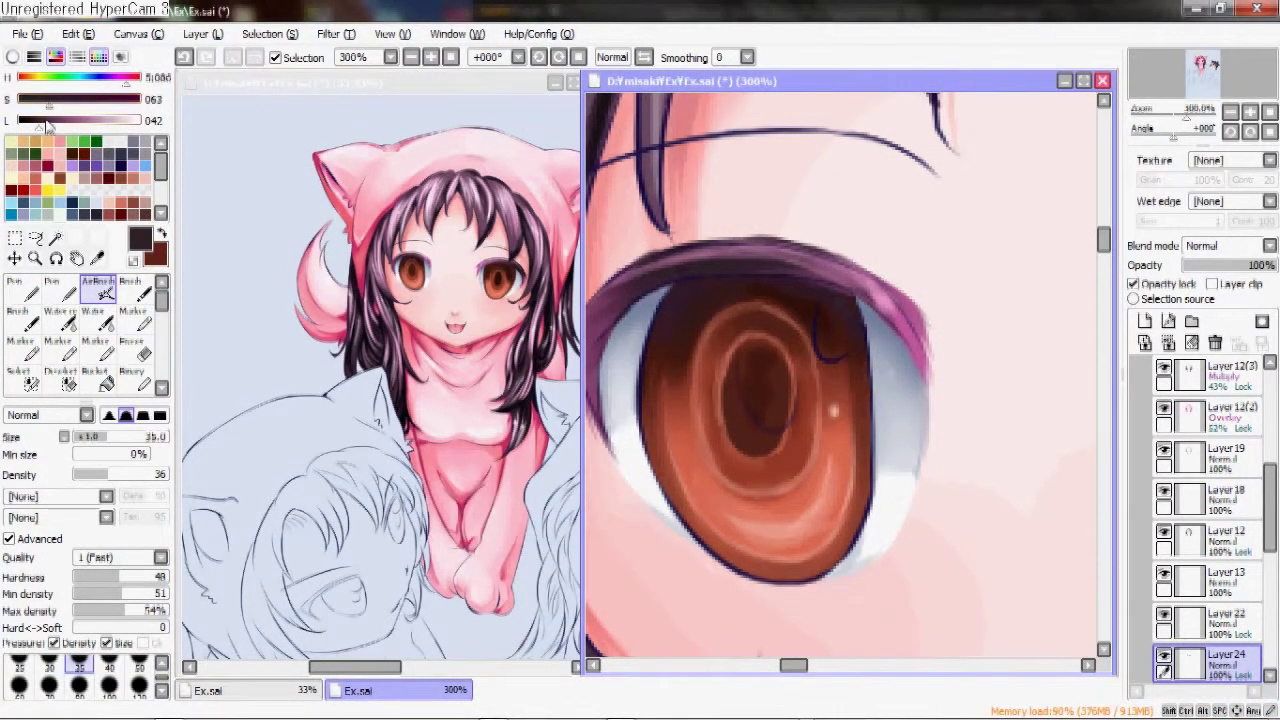
drag(47, 122, 25, 122)
mouse_move(690, 290)
mouse_down()
mouse_move(640, 340)
mouse_move(655, 530)
mouse_move(735, 545)
mouse_up()
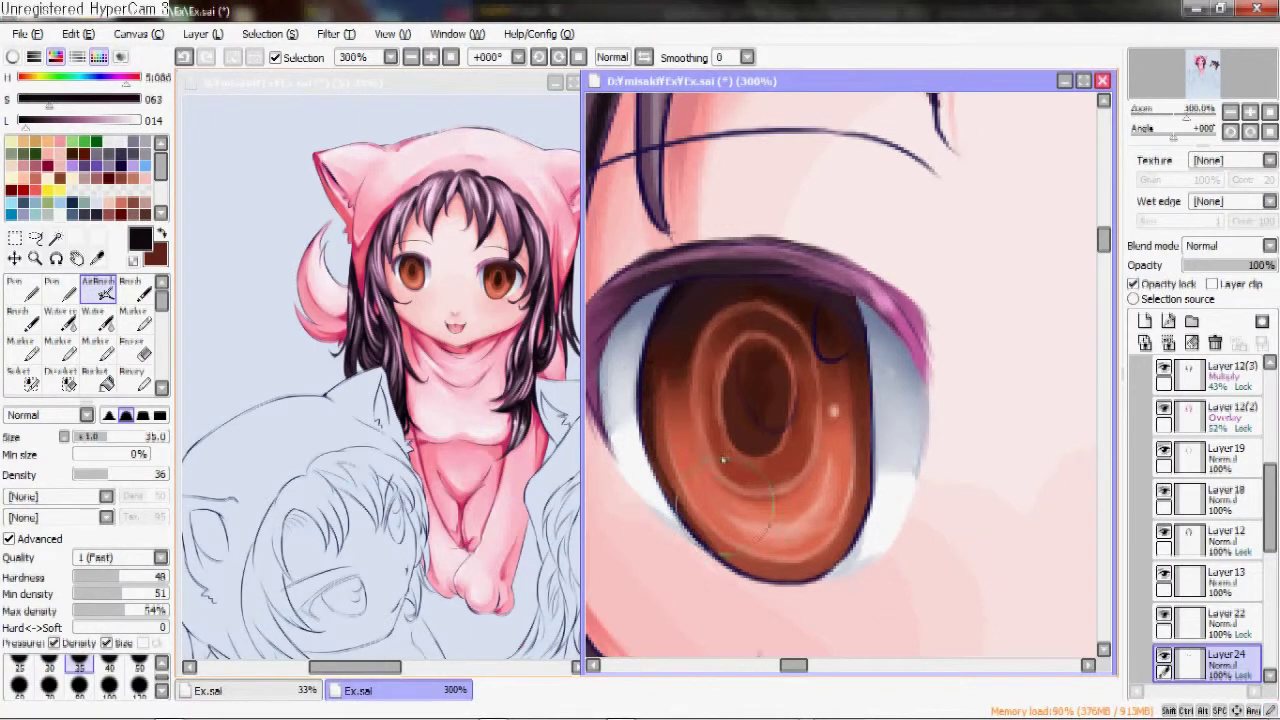
drag(866, 378, 869, 542)
mouse_move(662, 300)
mouse_down()
mouse_move(929, 363)
mouse_move(760, 330)
mouse_up()
drag(750, 430, 775, 520)
- Merge Layer 22 into Layer 24, then shade the top of the right-hand iris near-black and blend it with the size 12 Water brush
drag(1000, 170, 1040, 300)
scroll(1195, 537, down, 2)
click(1210, 540)
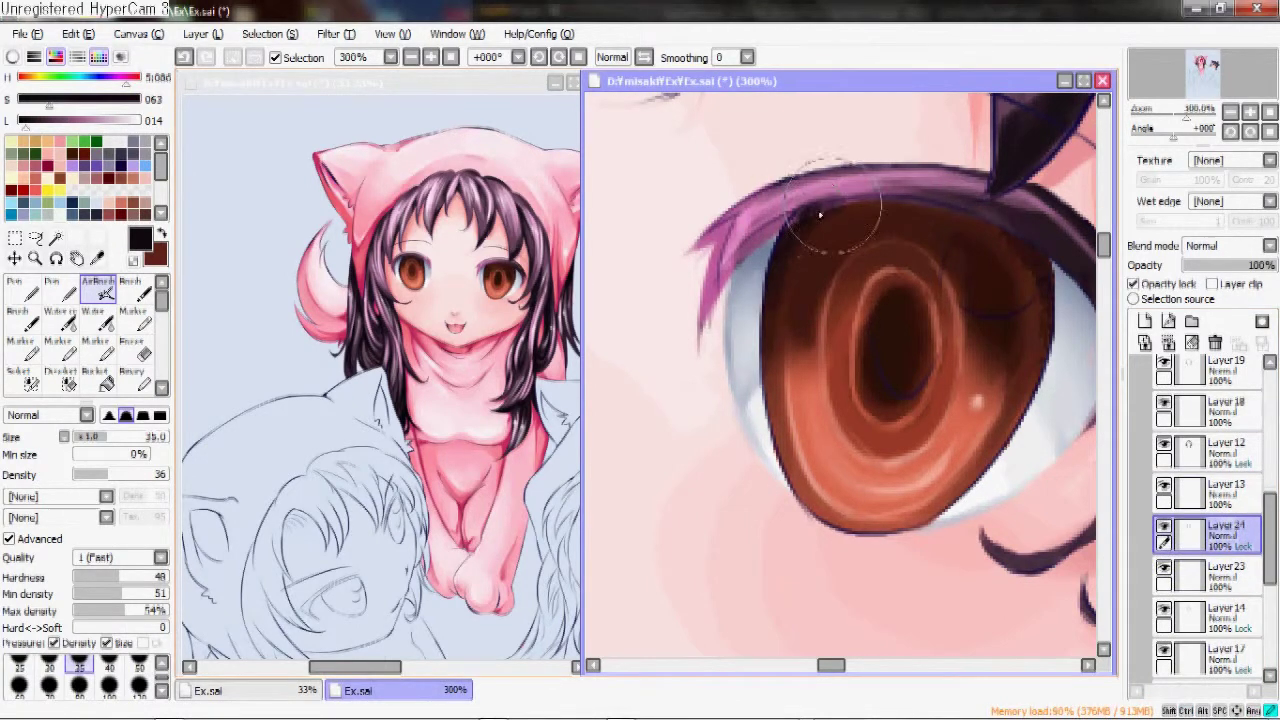
key(ctrl+e)
mouse_move(913, 235)
mouse_down()
mouse_move(856, 263)
mouse_move(906, 259)
mouse_up()
key(c)
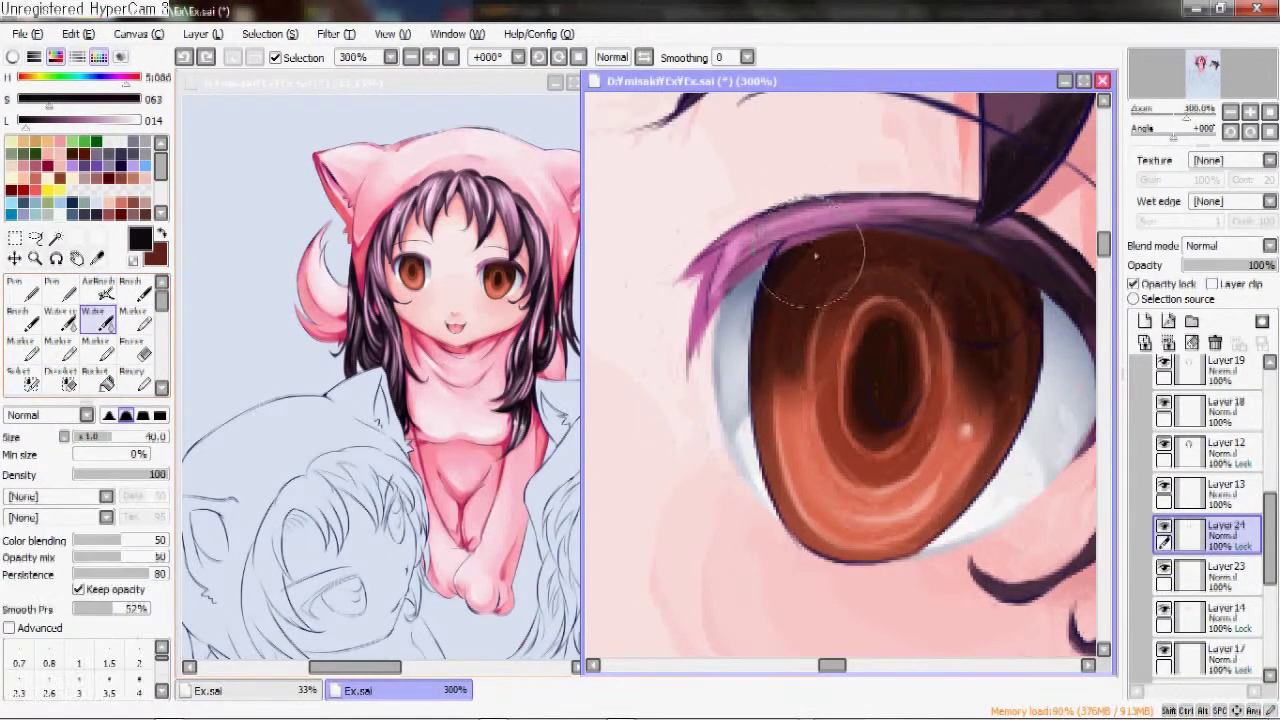
mouse_move(788, 263)
mouse_down()
mouse_move(845, 236)
mouse_move(940, 252)
mouse_up()
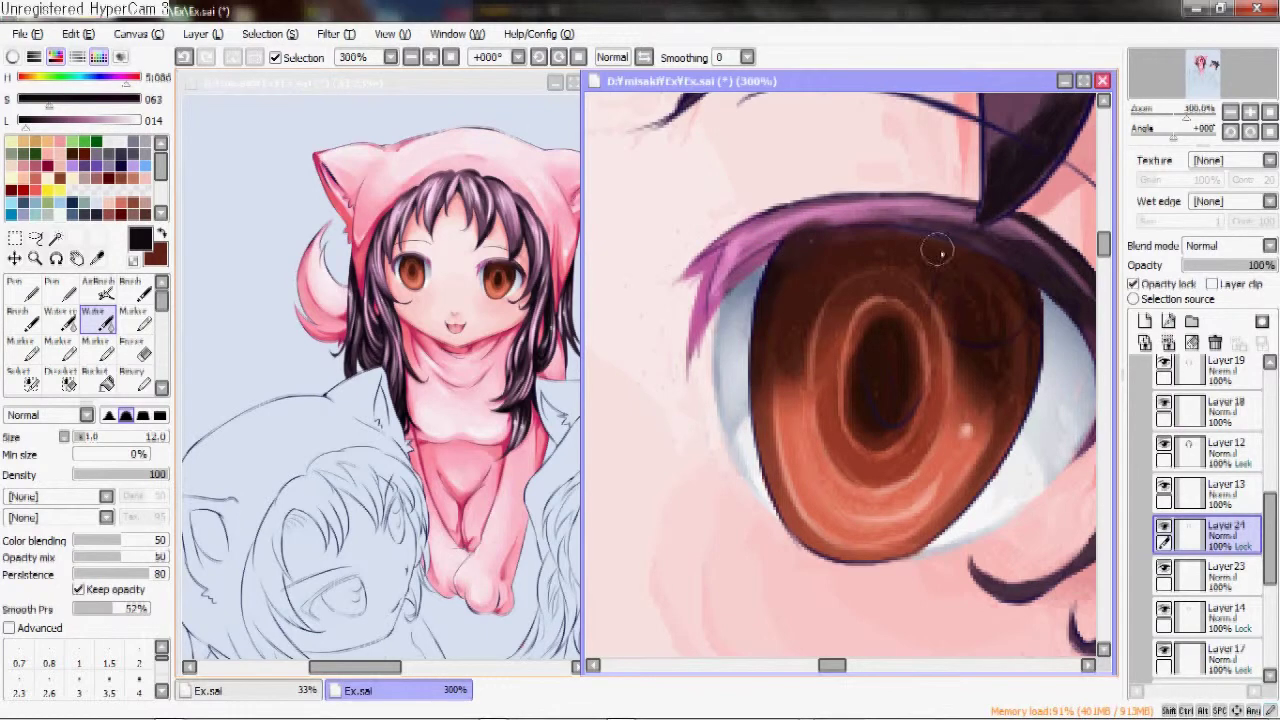
drag(859, 246, 759, 160)
- Add a layer above Layer 24 and fill the lower half of the right-hand iris with flat orange sampled from the iris
click(1145, 321)
drag(1042, 358, 1092, 438)
key(n)
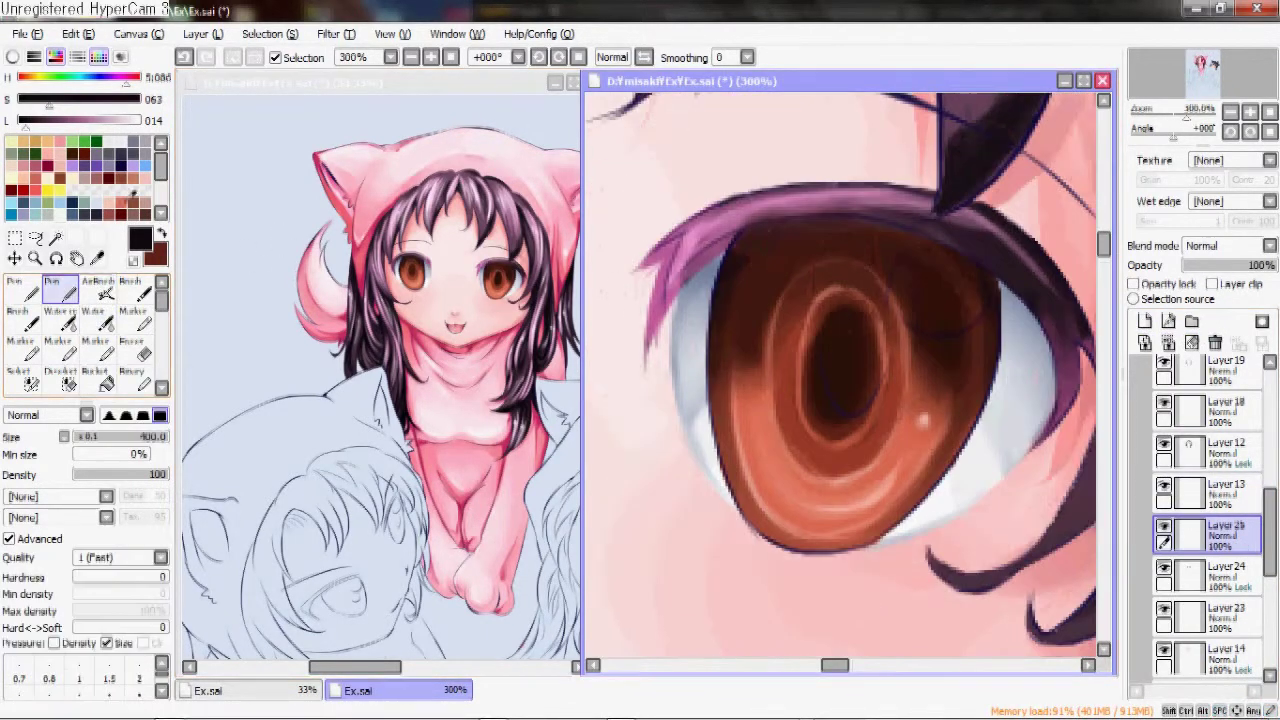
alt+click(762, 436)
drag(720, 390, 742, 500)
key(ctrl+z)
drag(890, 394, 774, 424)
key(ctrl+z)
mouse_move(900, 392)
mouse_down()
mouse_move(760, 445)
mouse_move(824, 500)
mouse_up()
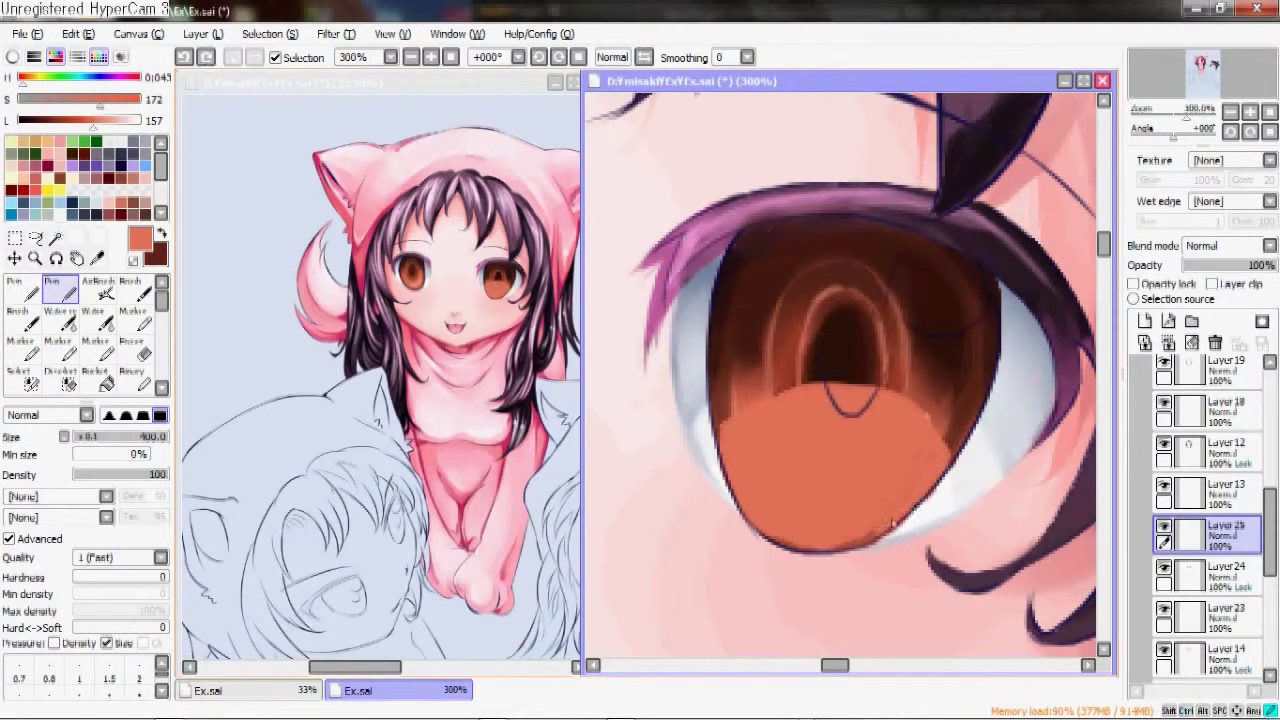
click(97, 287)
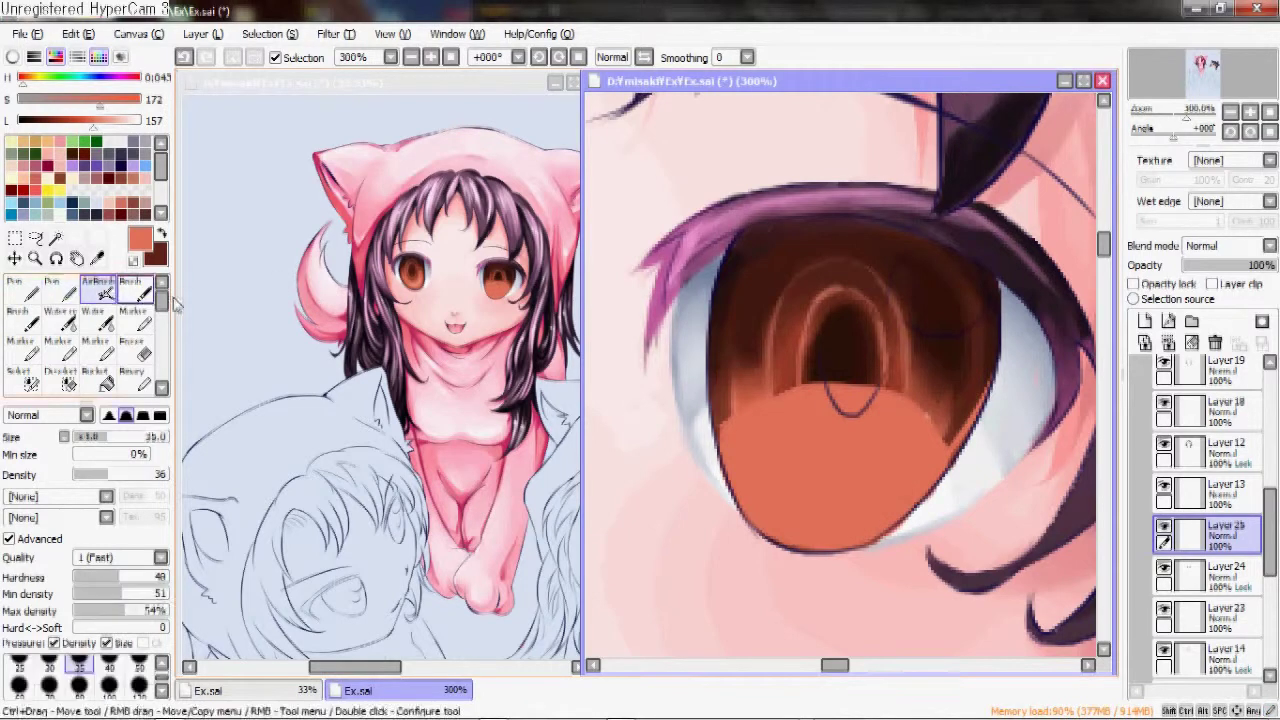
mouse_move(710, 418)
mouse_down()
mouse_move(718, 385)
mouse_move(710, 393)
mouse_up()
- Fill the lower half of the left-hand iris with the same orange using the size 60 Pen, keeping the layer at 100% opacity
click(1217, 265)
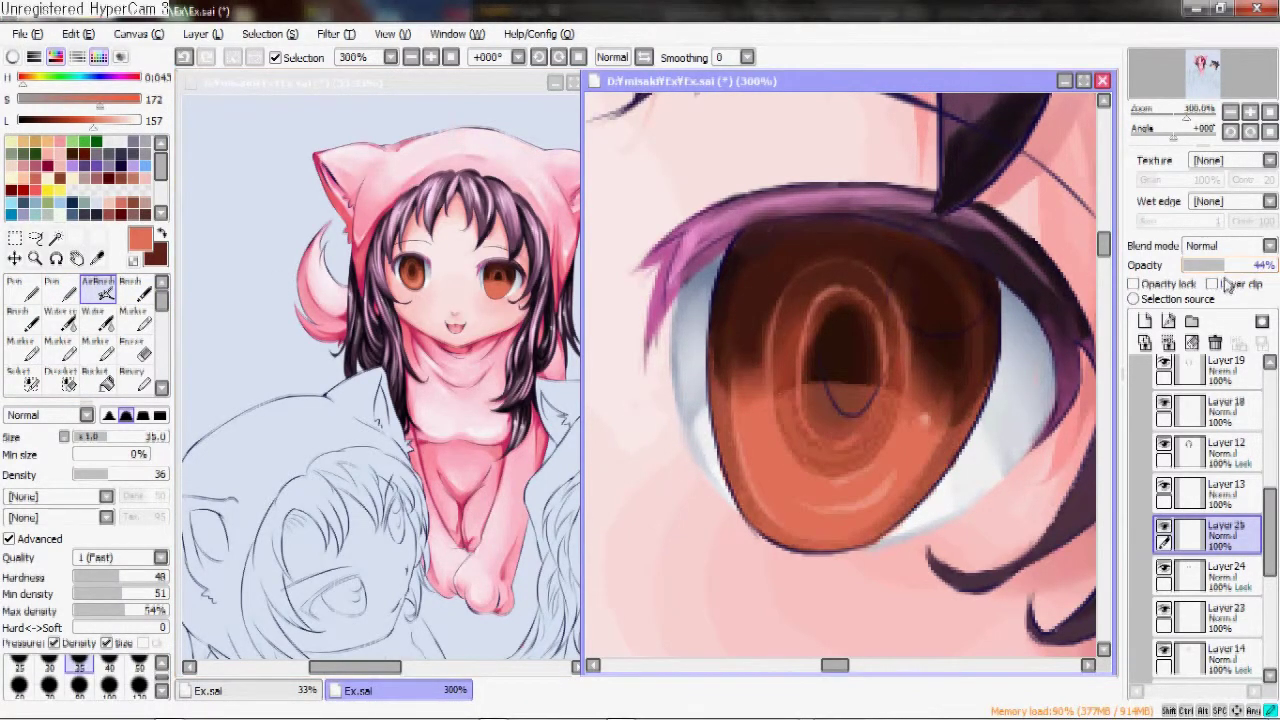
scroll(929, 366, left, 5)
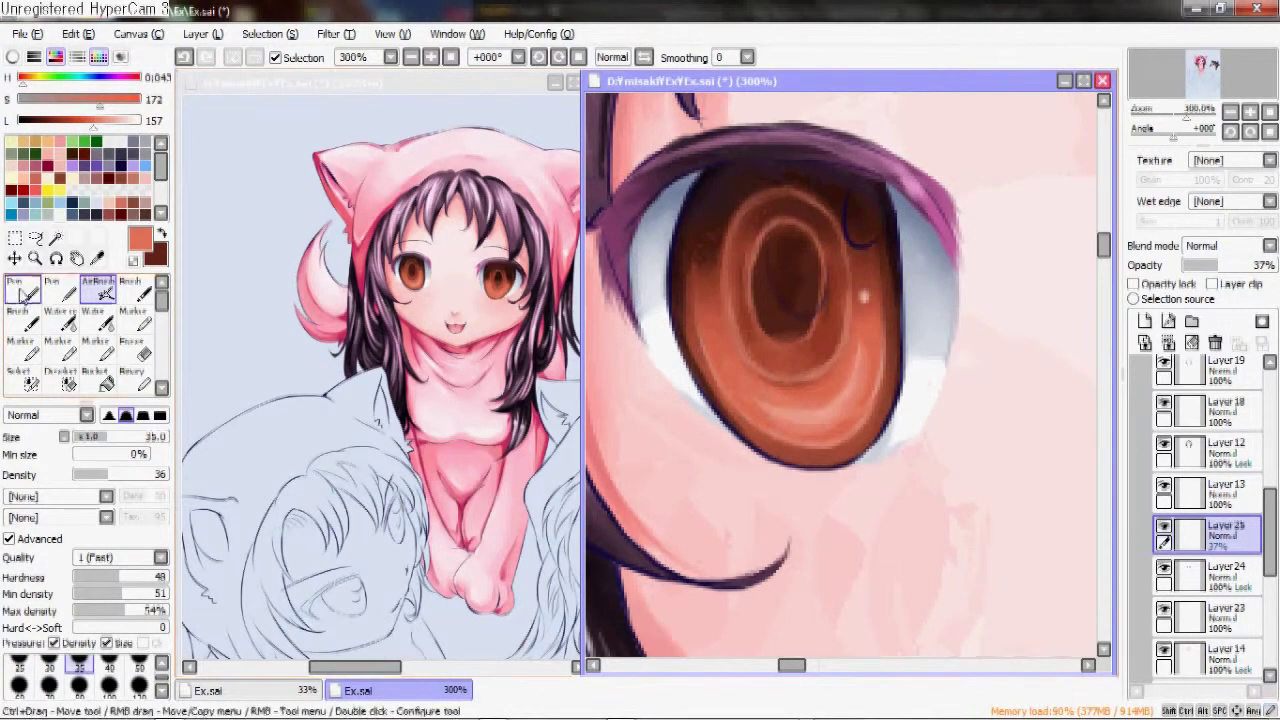
key(n)
key(ctrl+z)
drag(757, 363, 810, 370)
mouse_move(900, 313)
mouse_down()
mouse_move(823, 376)
mouse_move(700, 420)
mouse_move(810, 462)
mouse_move(905, 330)
mouse_move(930, 400)
mouse_move(838, 438)
mouse_move(945, 420)
mouse_move(960, 240)
mouse_move(675, 400)
mouse_move(690, 355)
mouse_up()
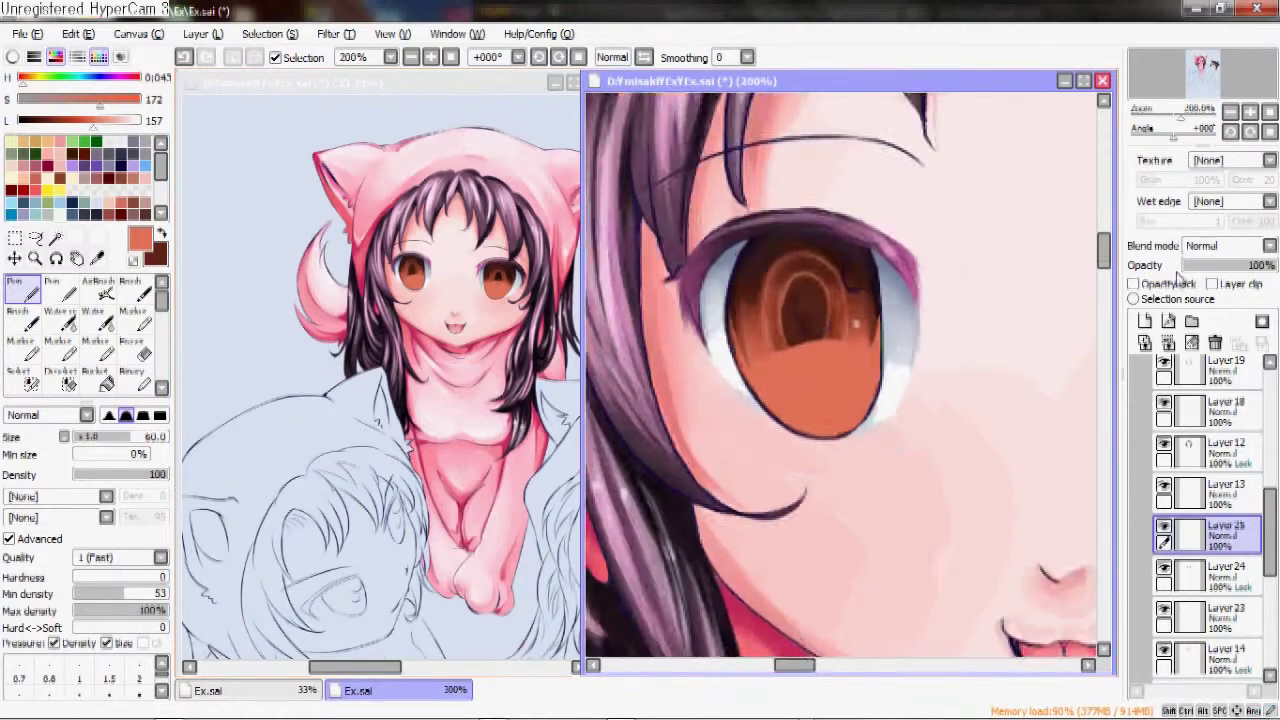
- Lock the fill layer's transparent pixels, recolour both orange fills white and set the layer opacity to 17%
scroll(780, 350, down, 4)
alt+click(900, 355)
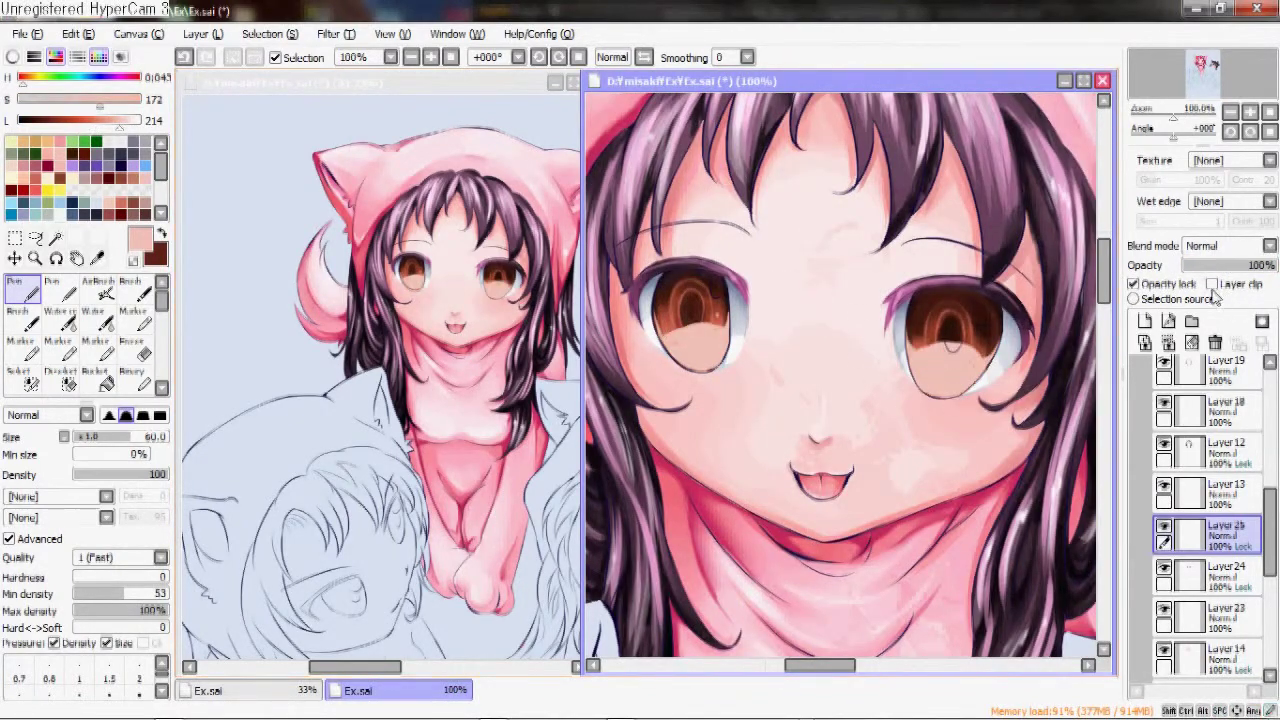
drag(1250, 265, 1212, 265)
key(super)
key(super)
scroll(971, 443, up, 4)
click(100, 288)
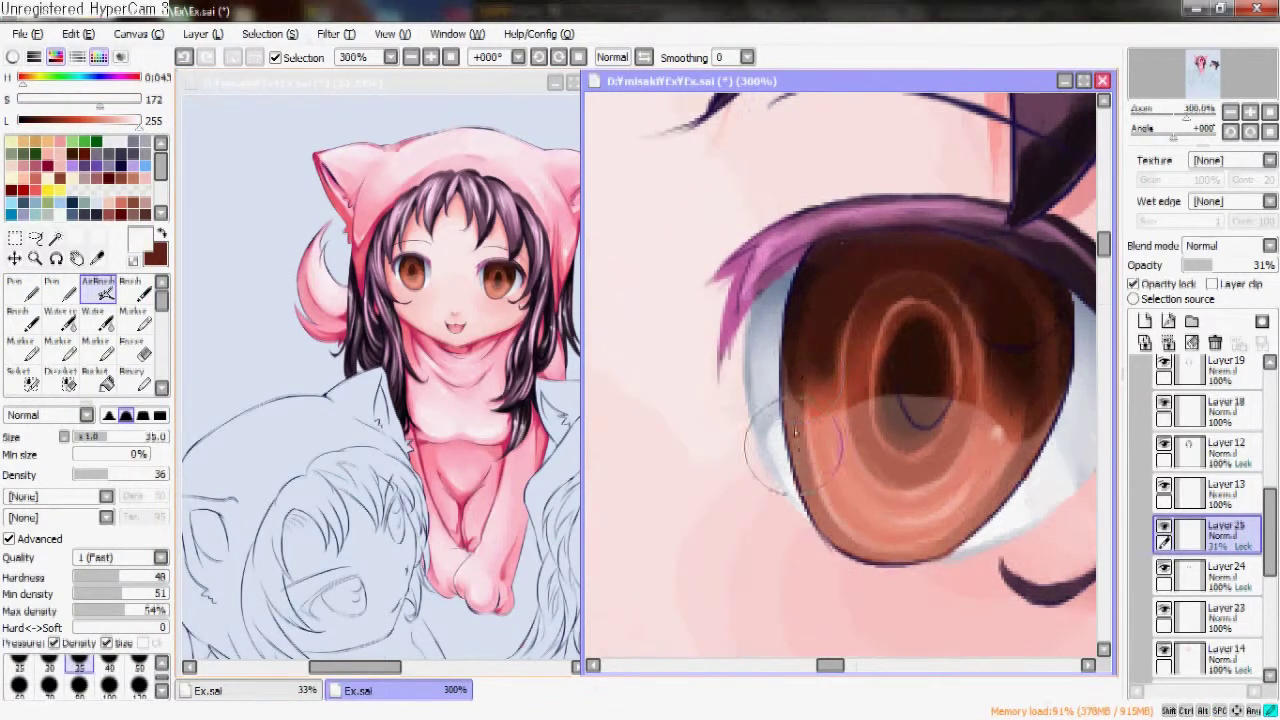
scroll(770, 424, left, 3)
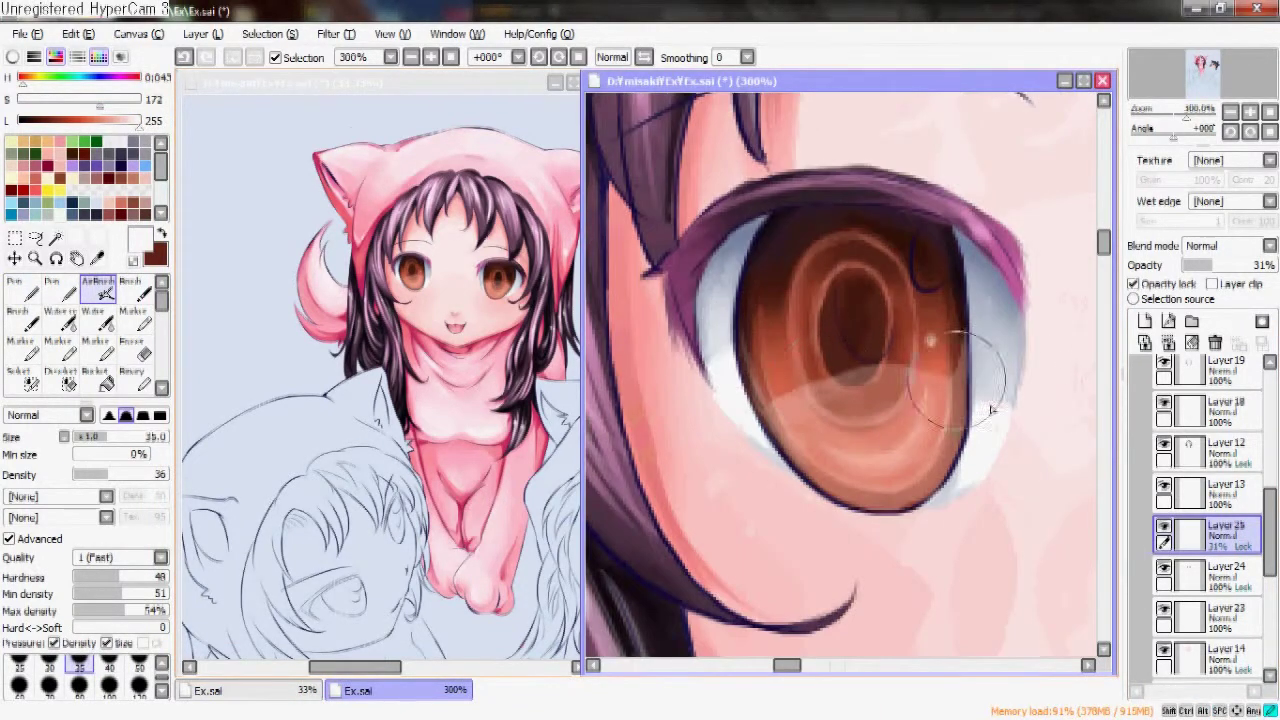
drag(1212, 265, 1208, 286)
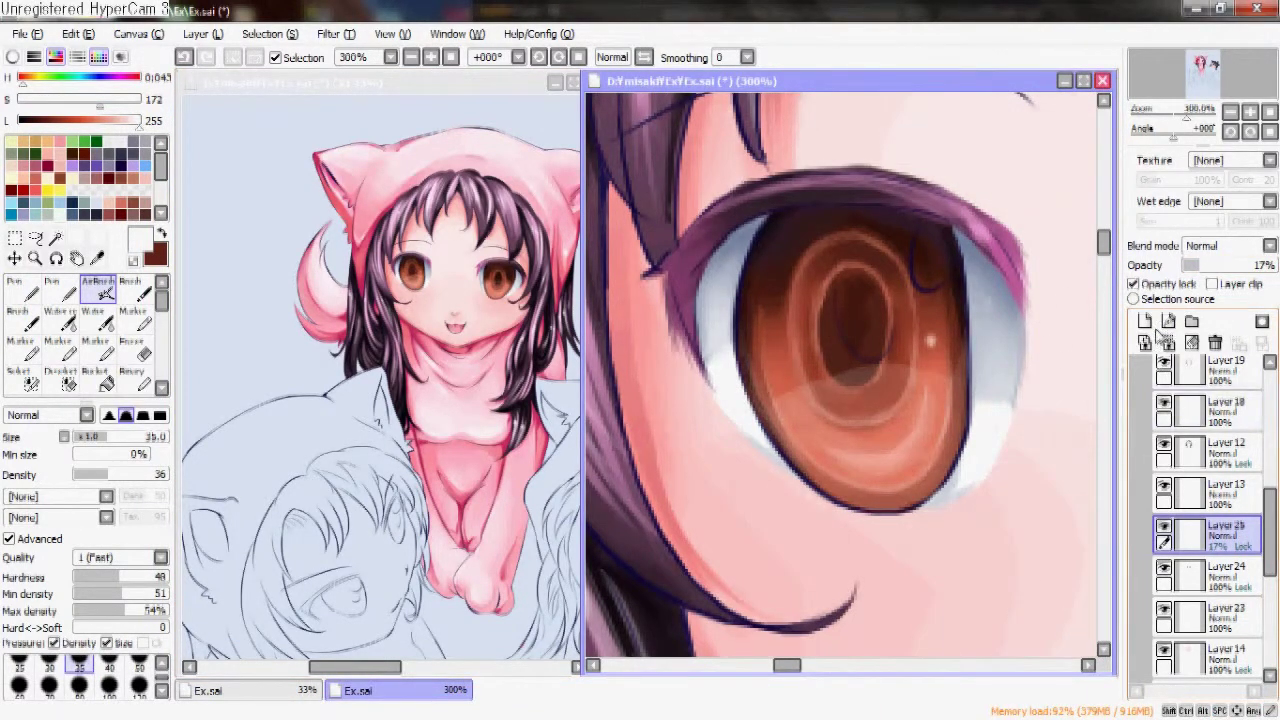
- Add another layer and airbrush thin white reflection lines along the upper edge of the pale fills in both irises
click(1168, 321)
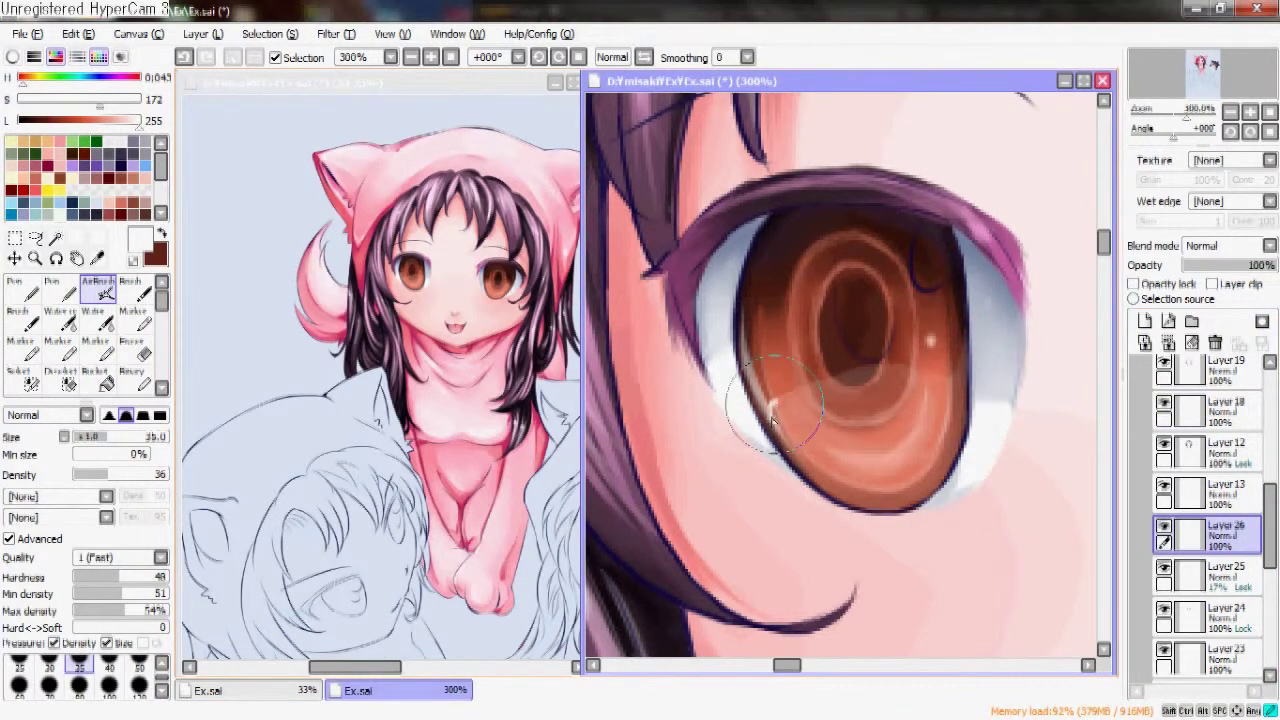
drag(774, 410, 866, 377)
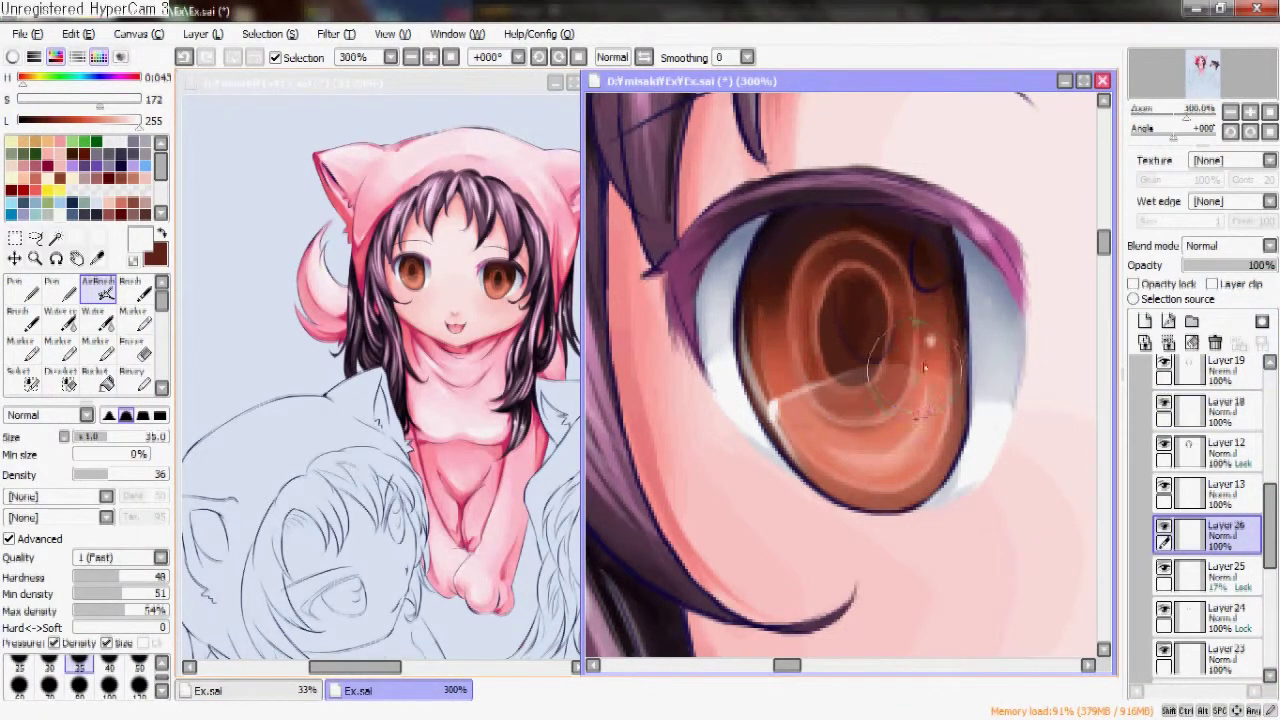
drag(948, 393, 403, 400)
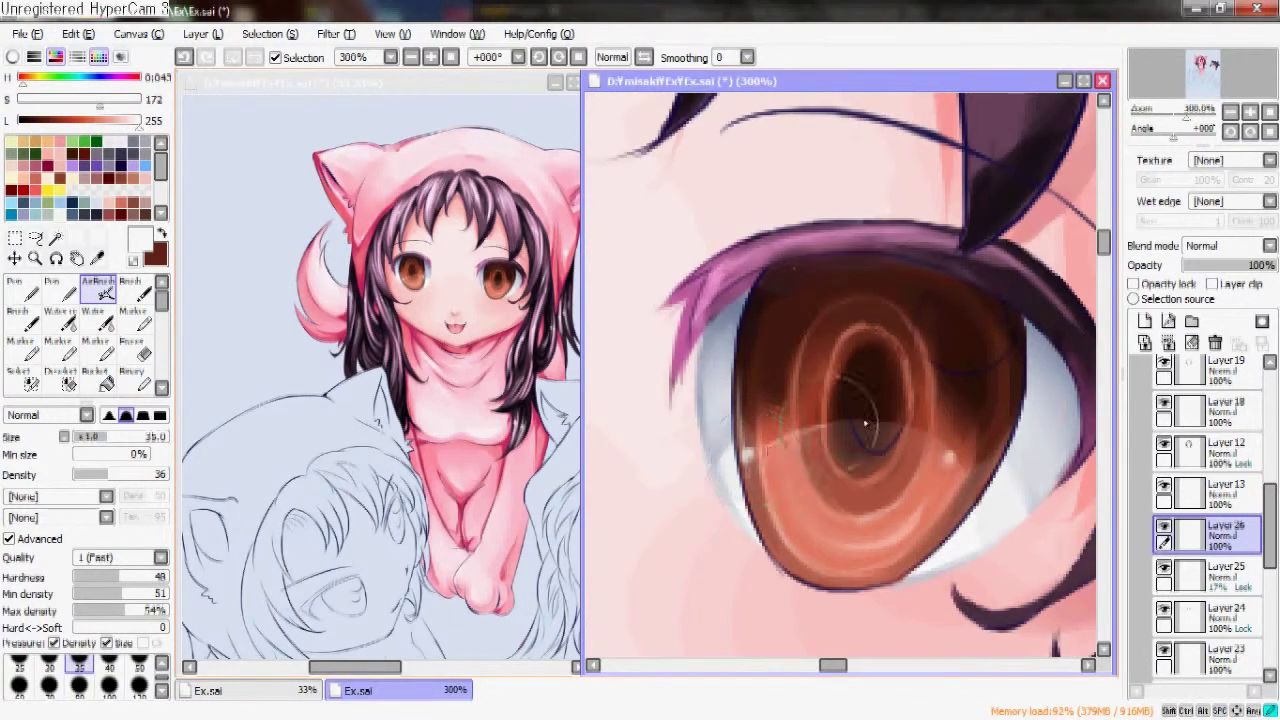
drag(752, 465, 735, 550)
mouse_move(985, 430)
mouse_down()
mouse_move(962, 480)
mouse_move(1000, 435)
mouse_move(972, 505)
mouse_move(1000, 445)
mouse_up()
scroll(990, 347, down, 4)
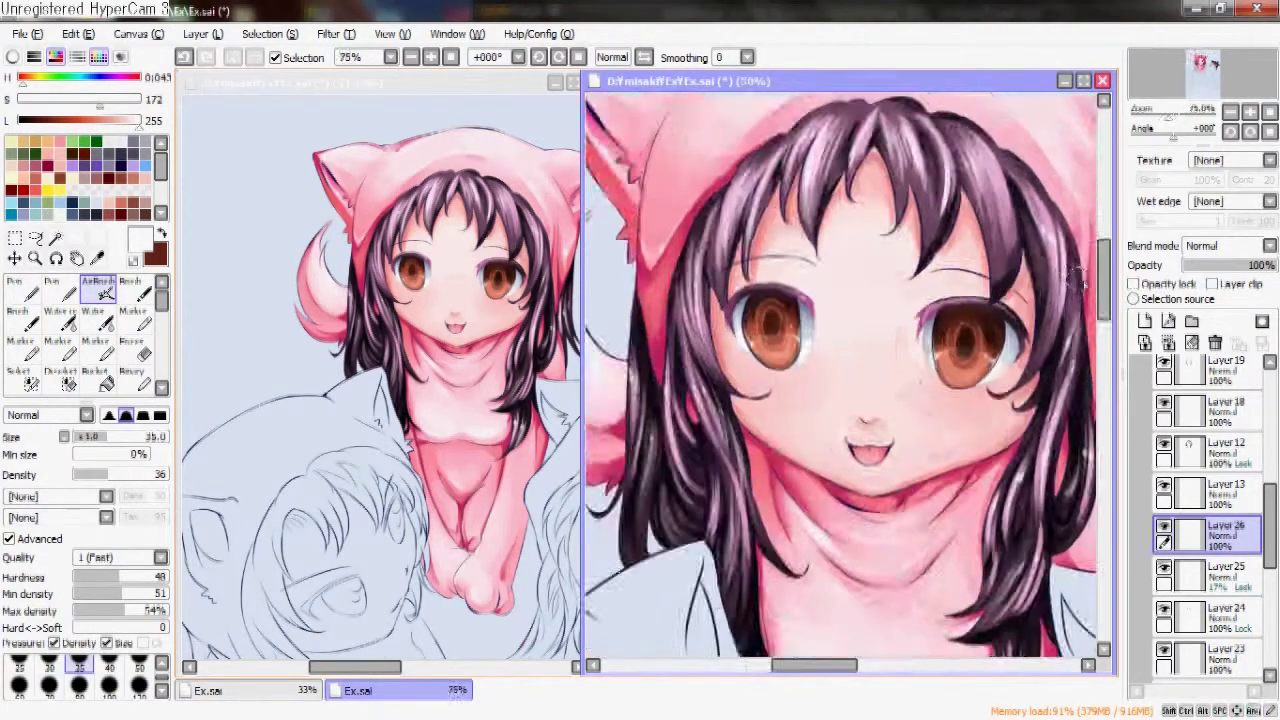
scroll(1015, 352, up, 3)
scroll(1015, 352, up, 3)
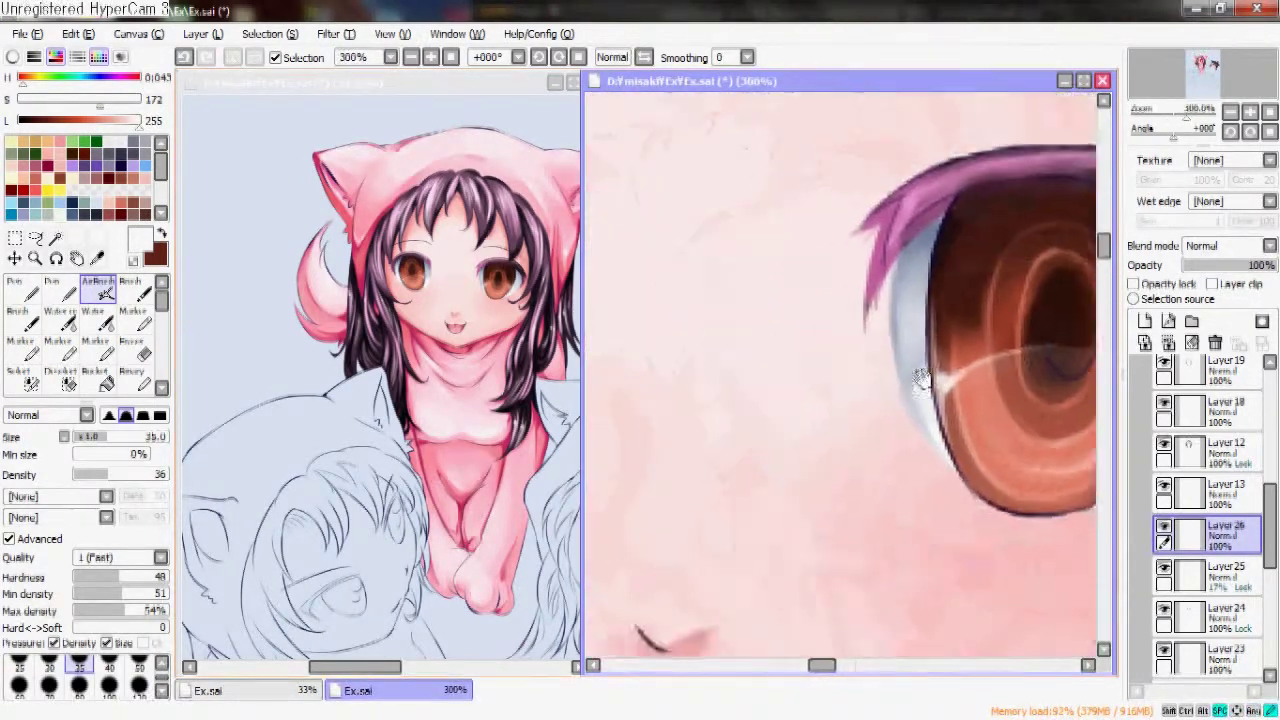
scroll(1258, 445, down, 10)
scroll(1258, 445, up, 10)
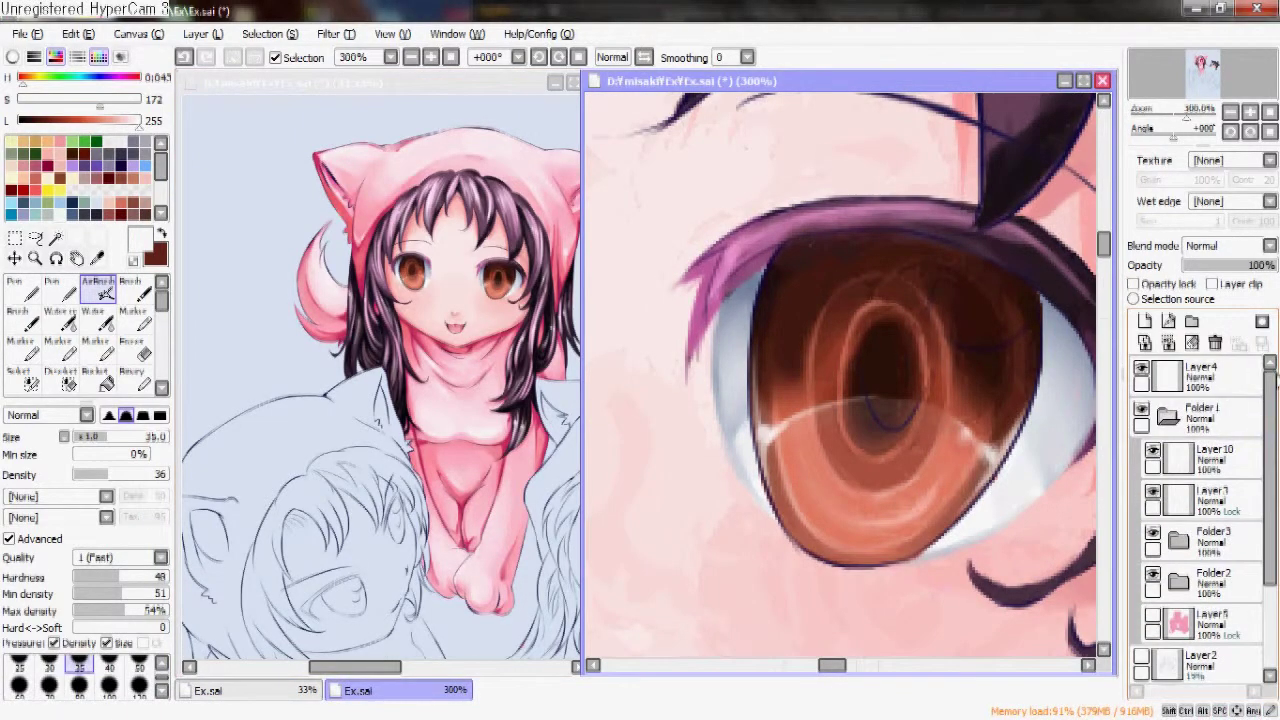
- On Layer4, airbrush a peach highlight in the upper outer area of each iris and peach streaks across the reflection ends
click(1200, 375)
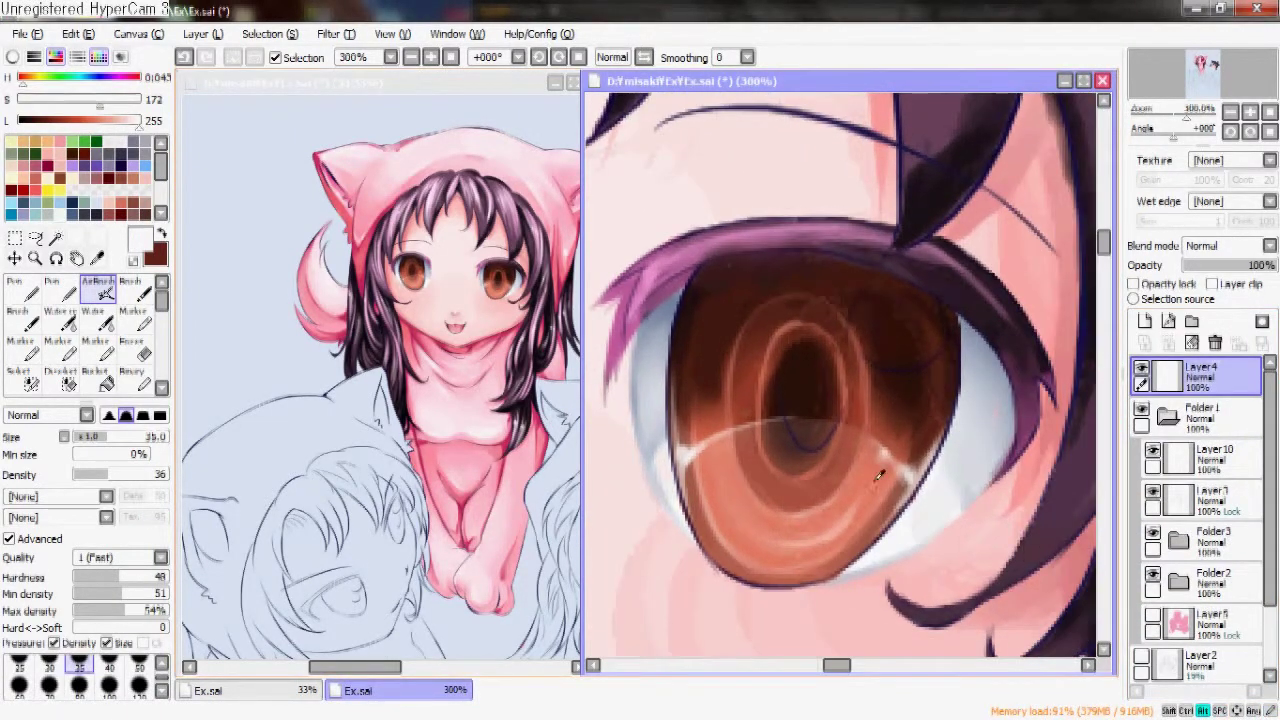
alt+click(880, 477)
mouse_move(890, 320)
mouse_down()
mouse_move(910, 335)
mouse_move(843, 268)
mouse_move(904, 306)
mouse_up()
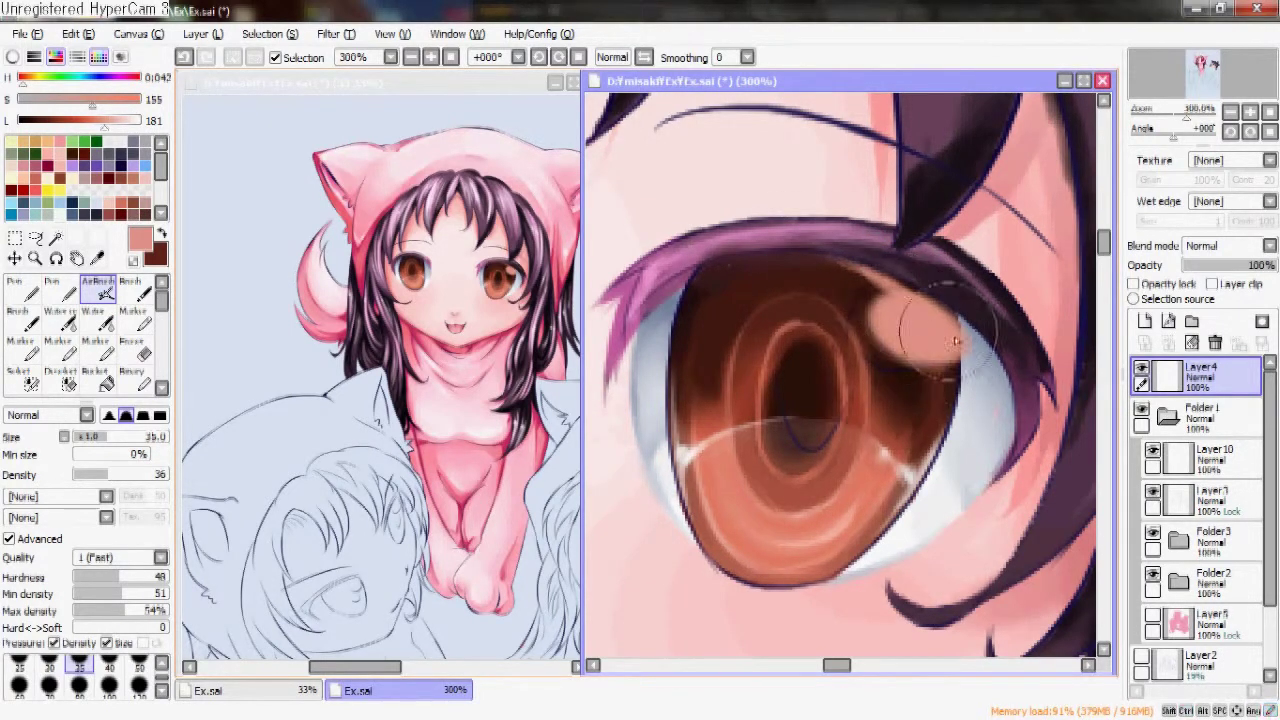
scroll(770, 248, left, 5)
mouse_move(770, 248)
mouse_down()
mouse_move(817, 262)
mouse_move(803, 284)
mouse_move(818, 253)
mouse_up()
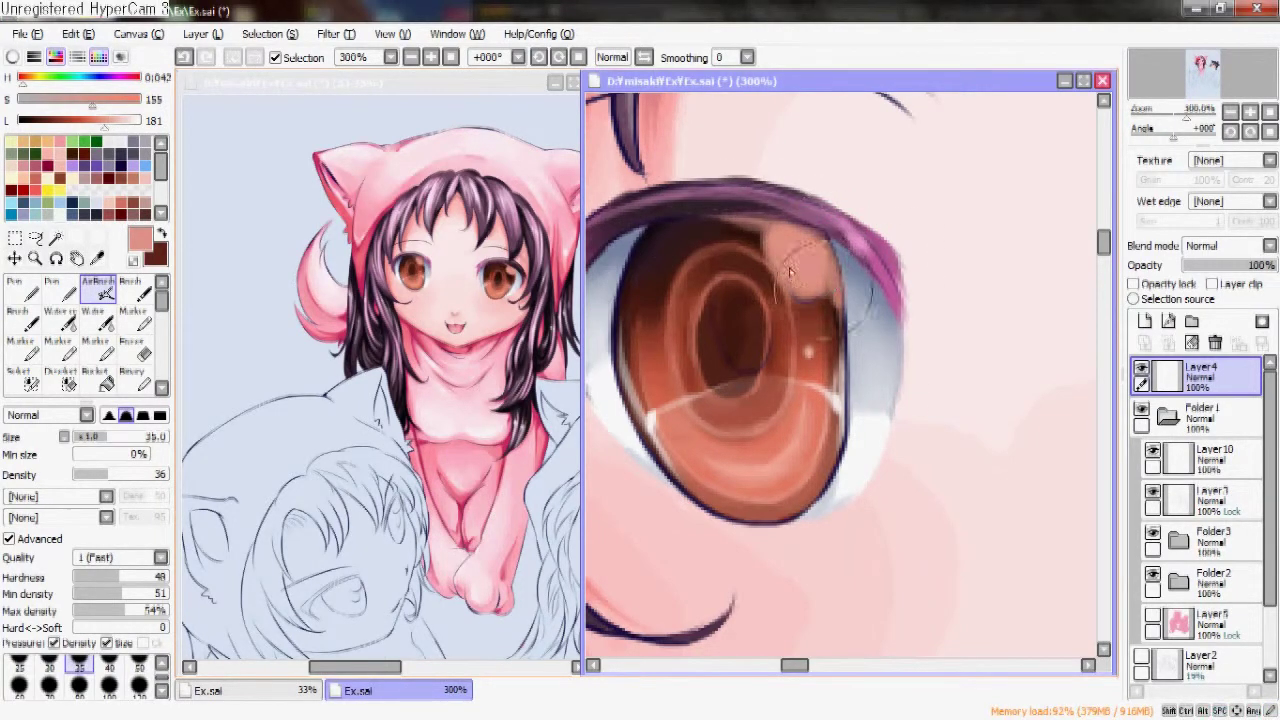
key(h)
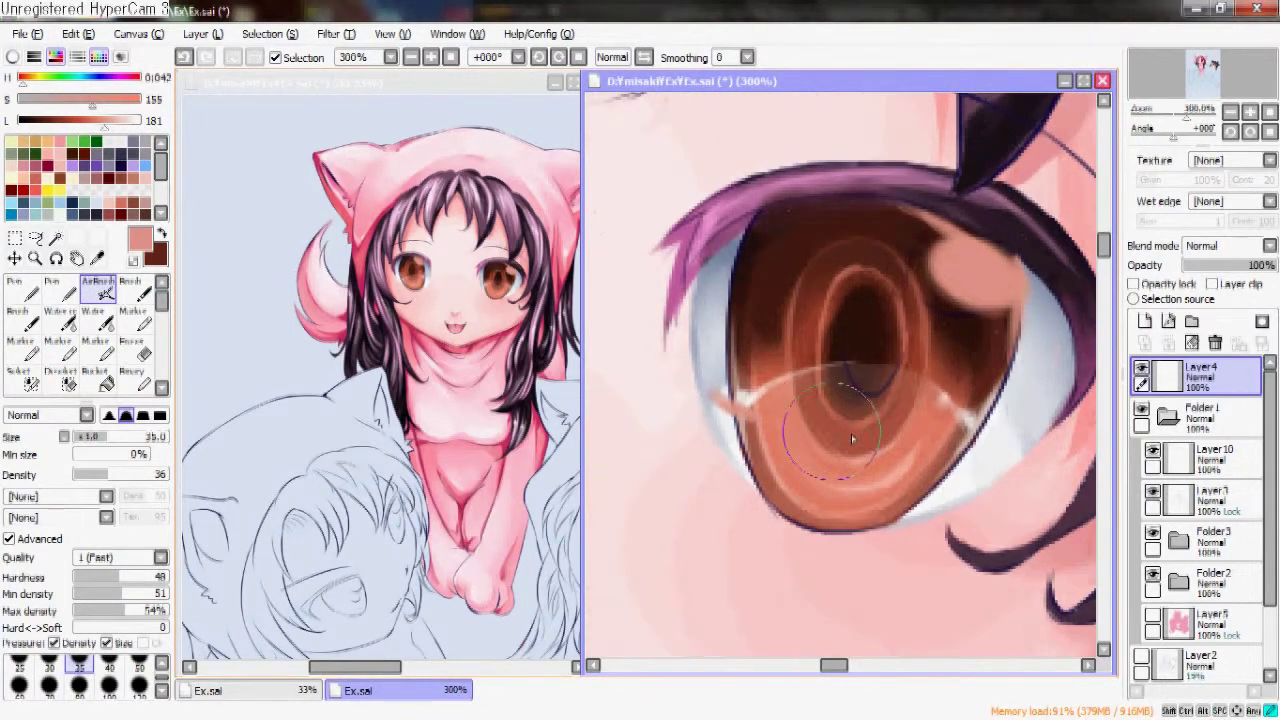
key(h)
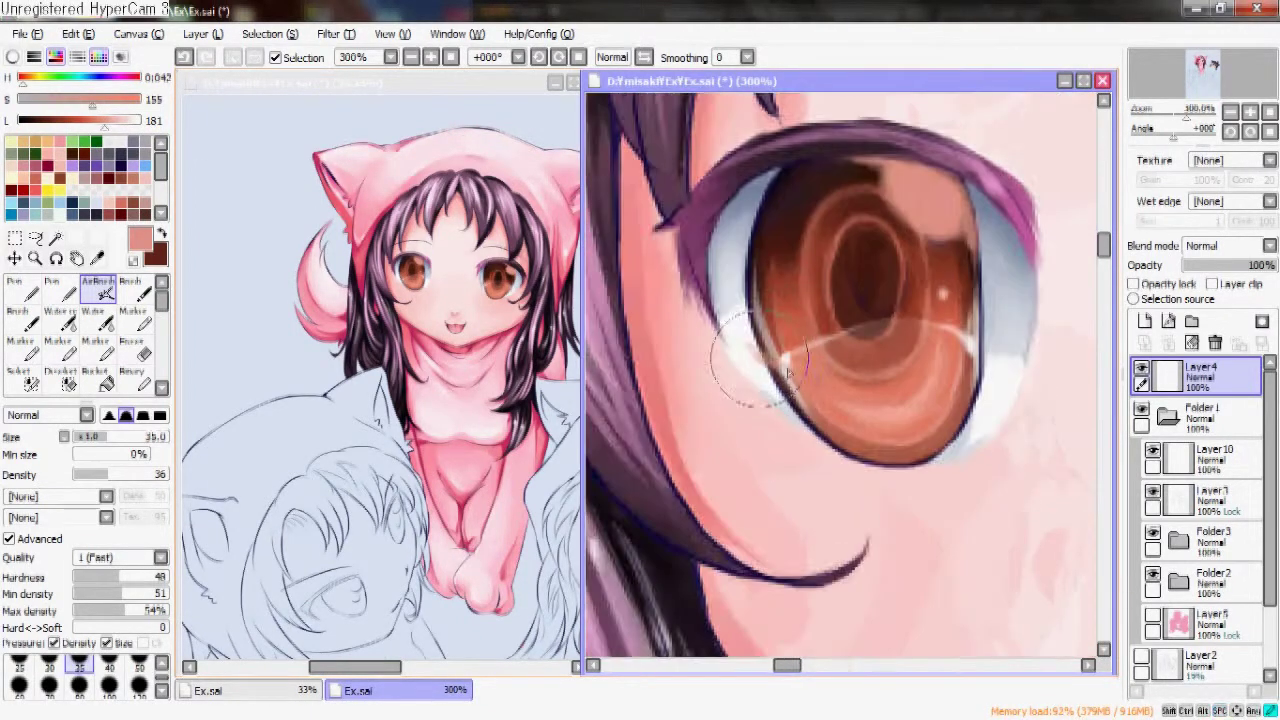
key(h)
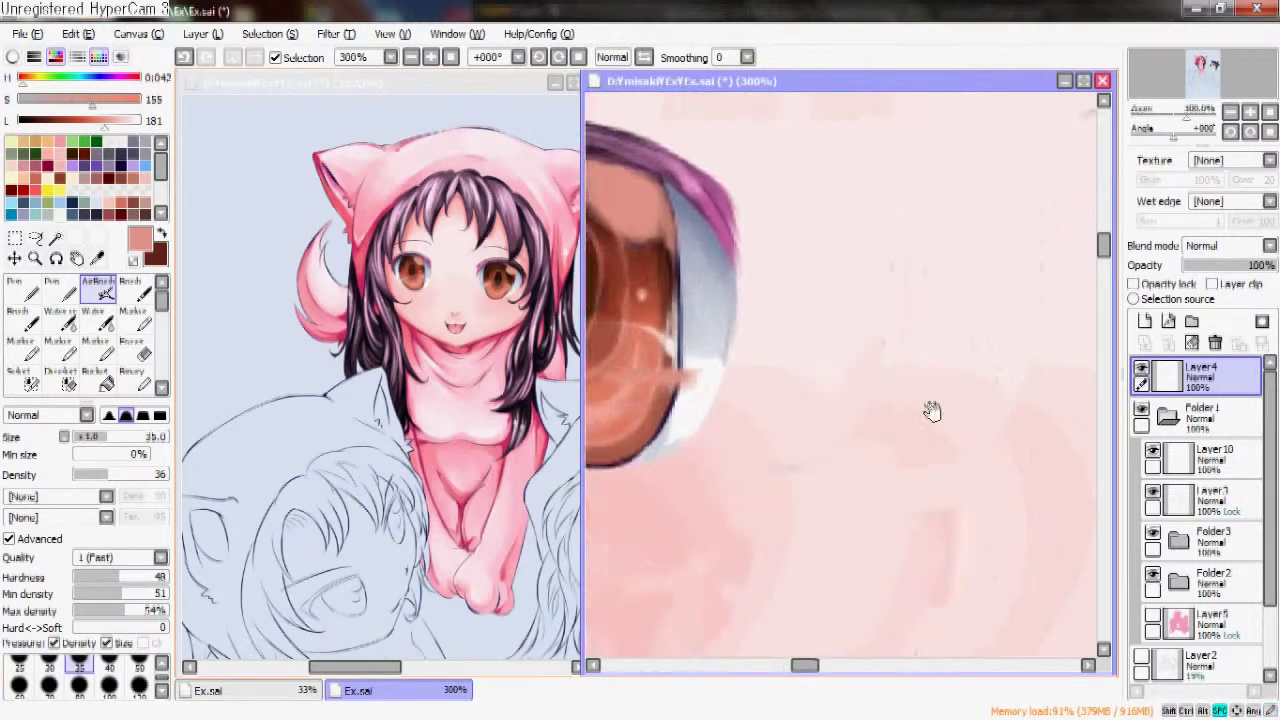
- Airbrush white cores into the peach highlights and over the streaks at the iris edges in both eyes
drag(937, 291, 925, 272)
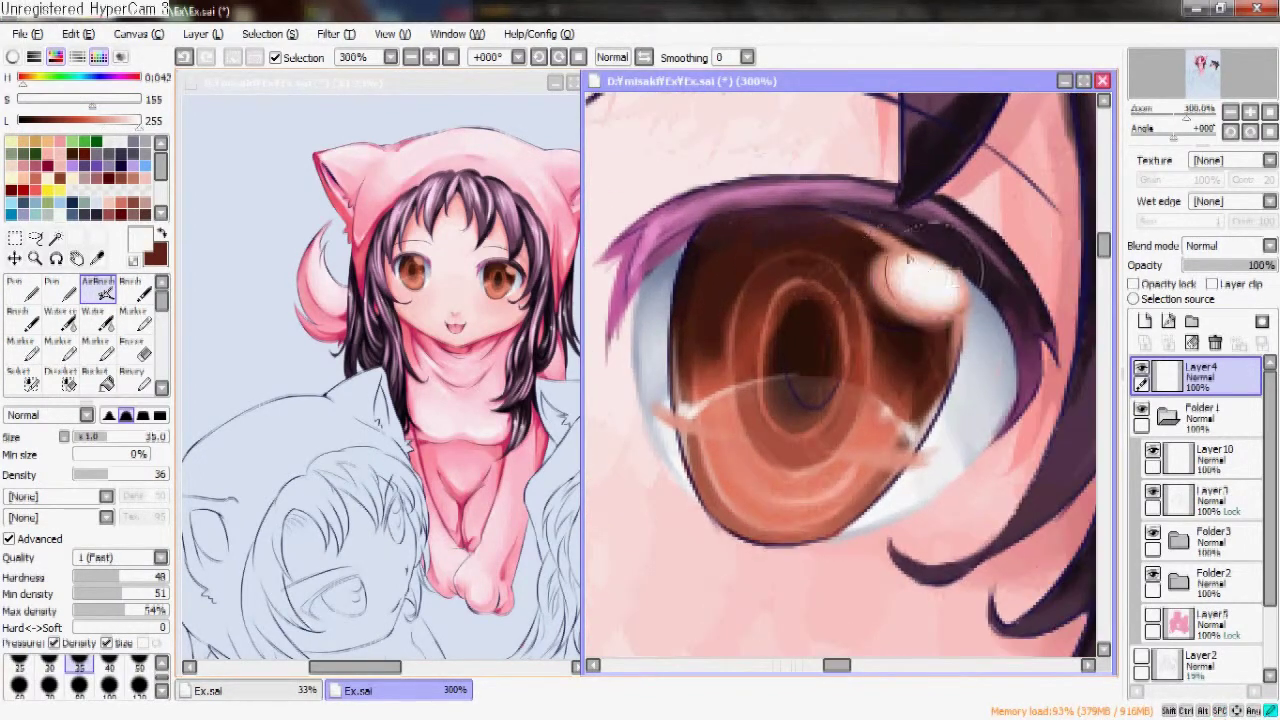
drag(912, 465, 947, 445)
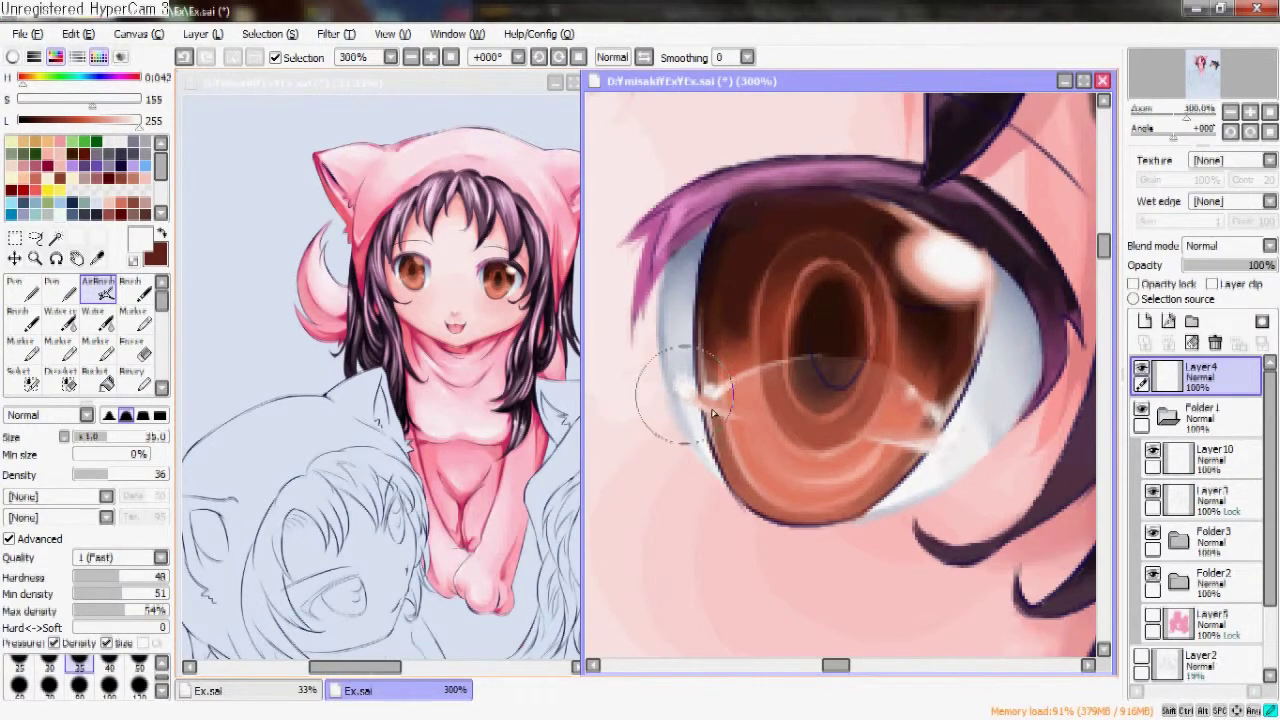
key(h)
mouse_move(930, 300)
mouse_down()
mouse_move(925, 270)
mouse_move(883, 251)
mouse_up()
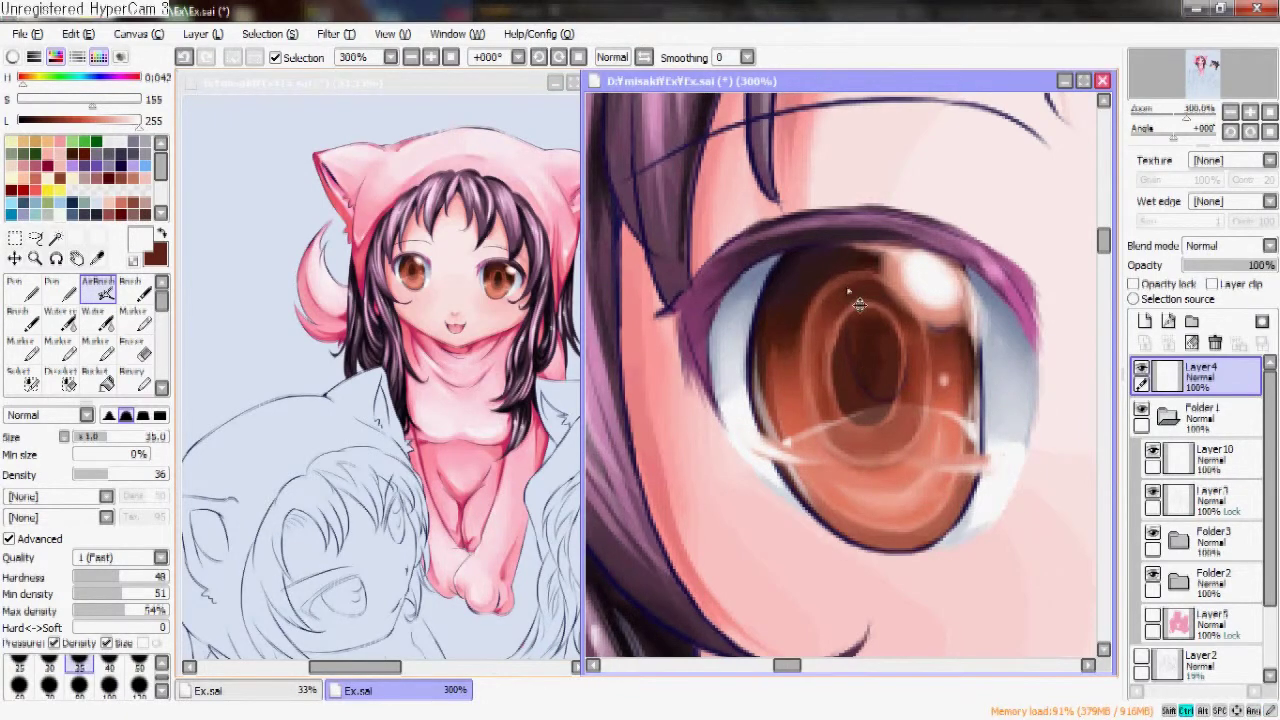
- On Layer4, paint a small two-pointed peach highlight with the Pen in each iris's upper left area and fill it with near-white
click(111, 121)
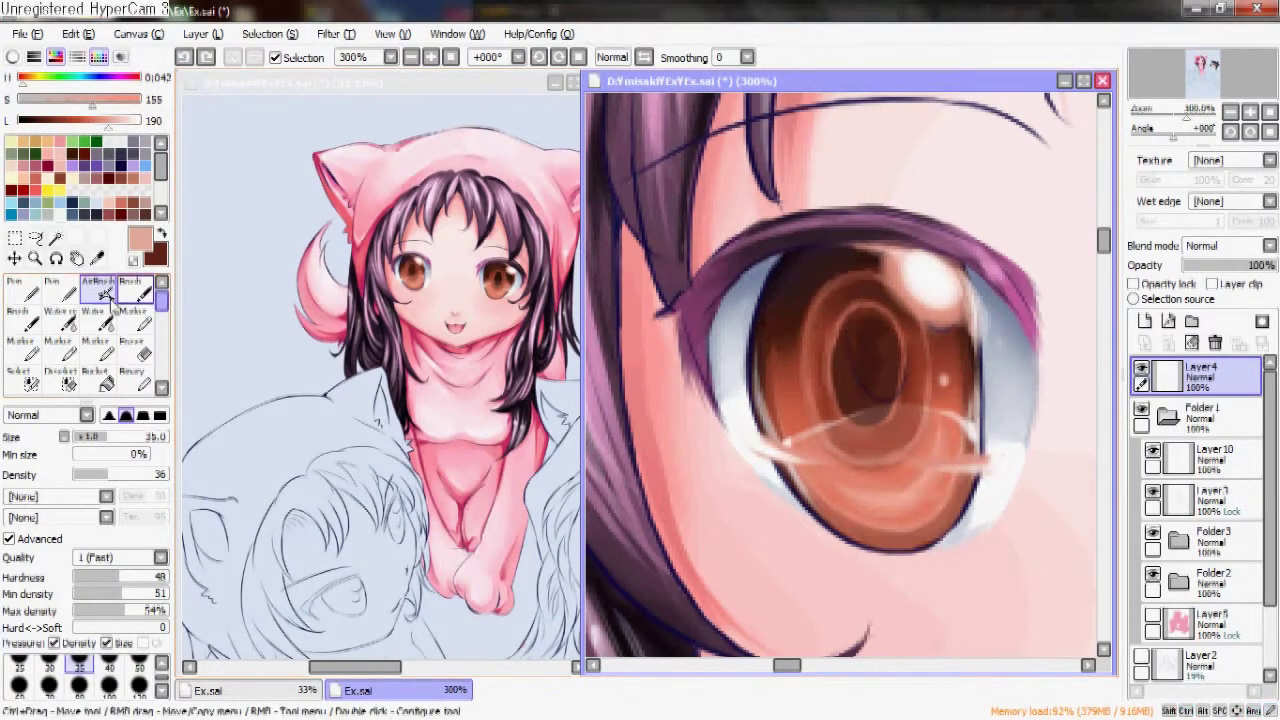
key(n)
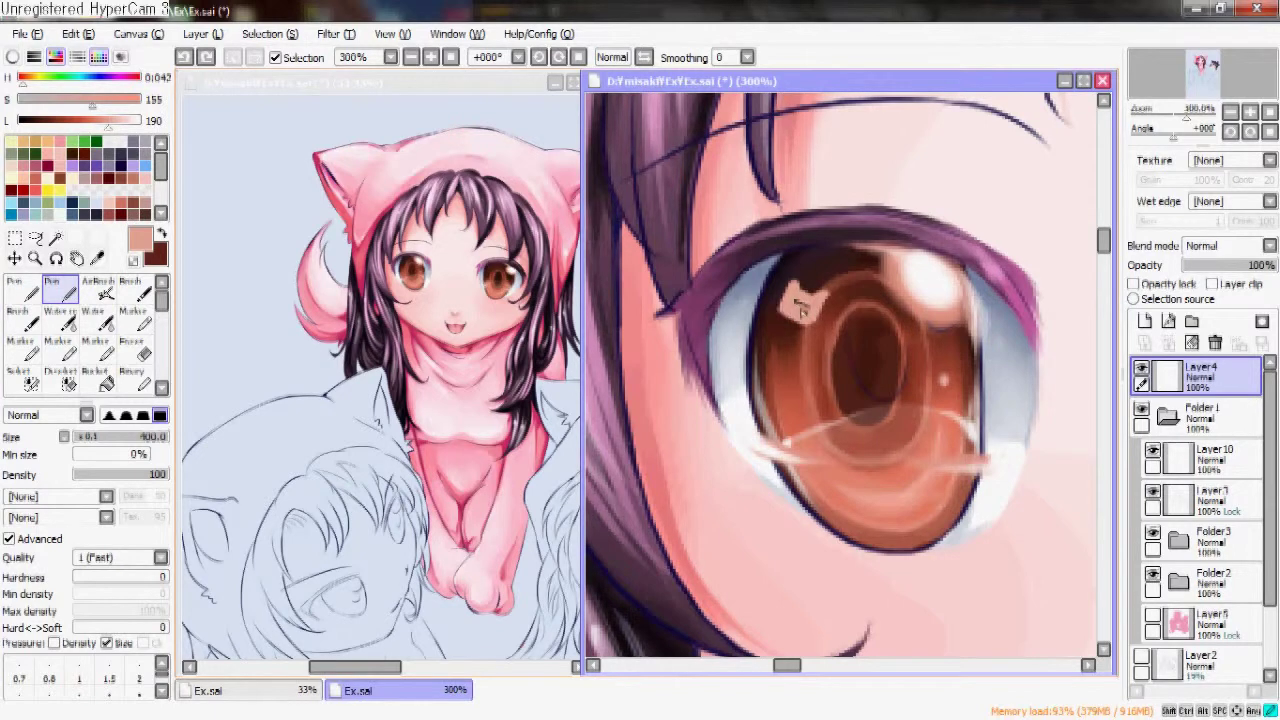
drag(900, 308, 889, 330)
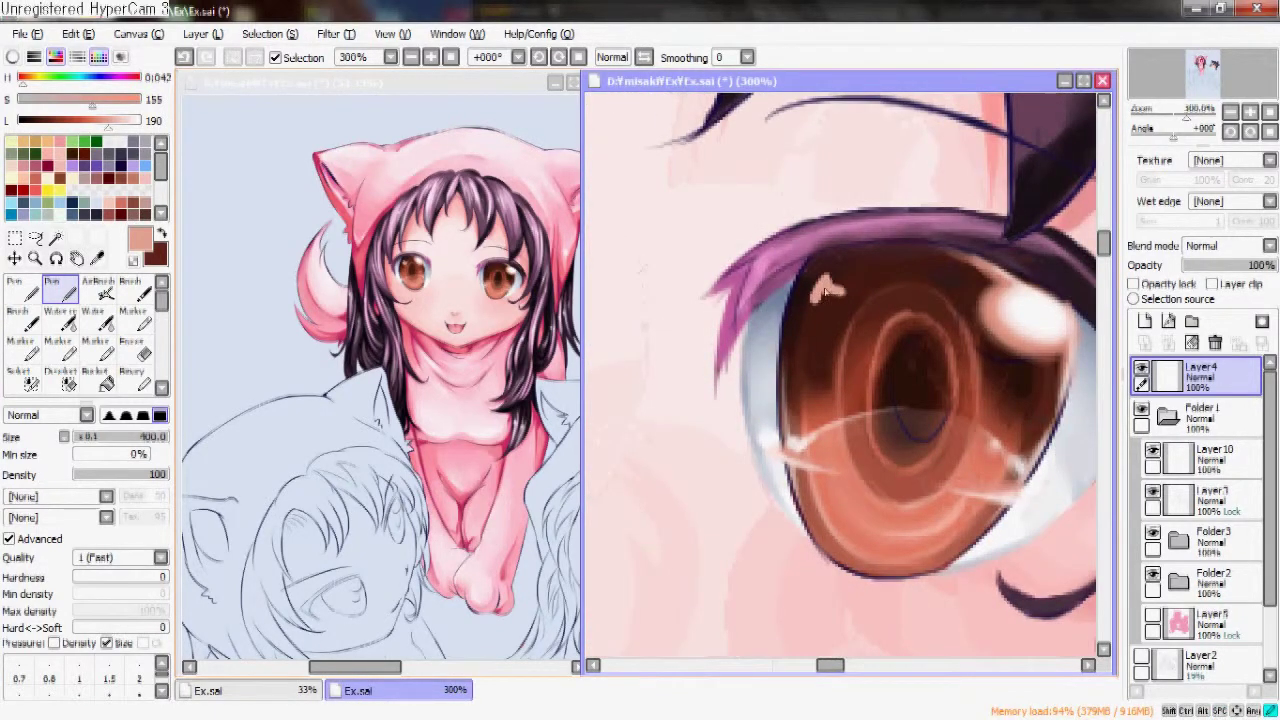
scroll(860, 300, up, 2)
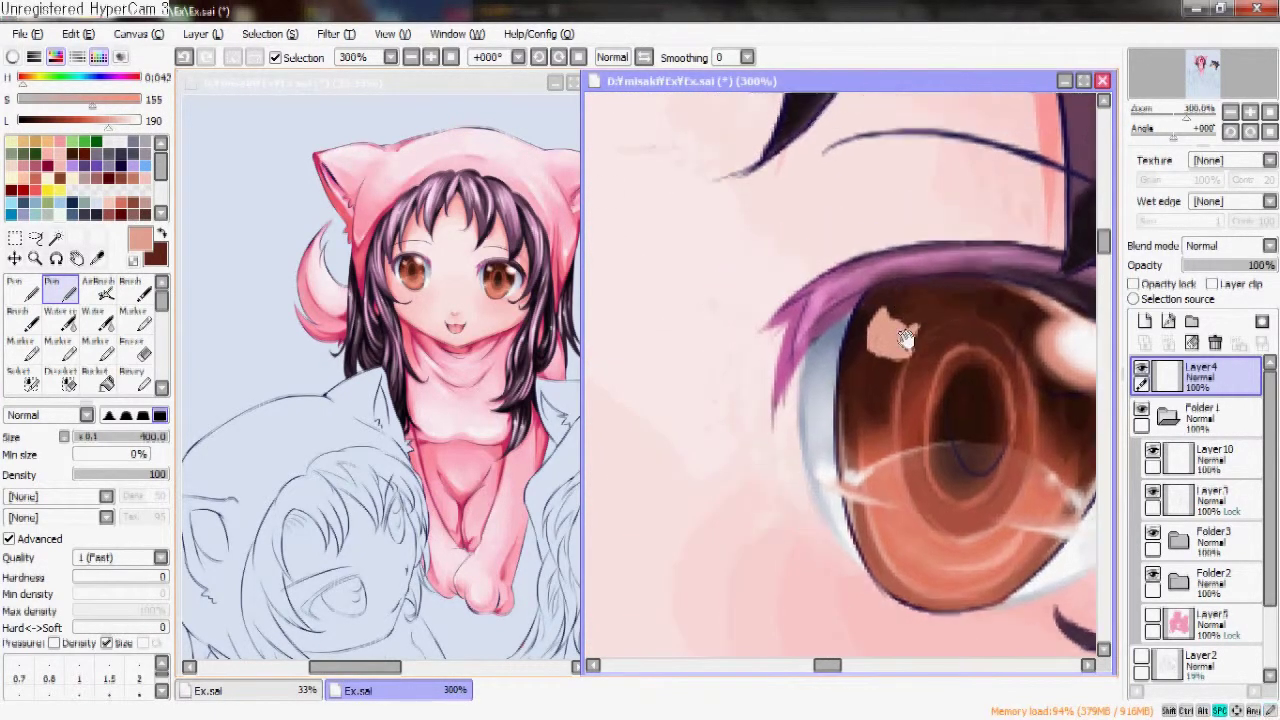
drag(828, 341, 760, 357)
scroll(808, 370, down, 6)
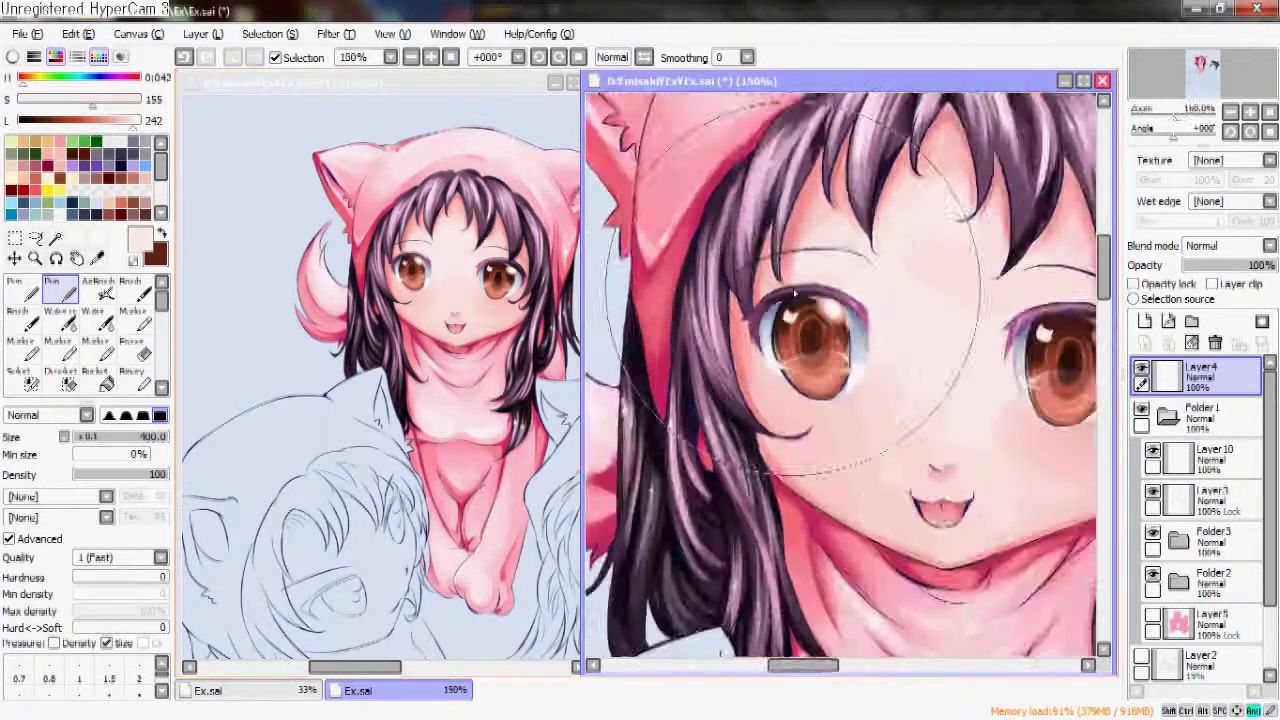
scroll(795, 293, up, 2)
scroll(795, 293, up, 3)
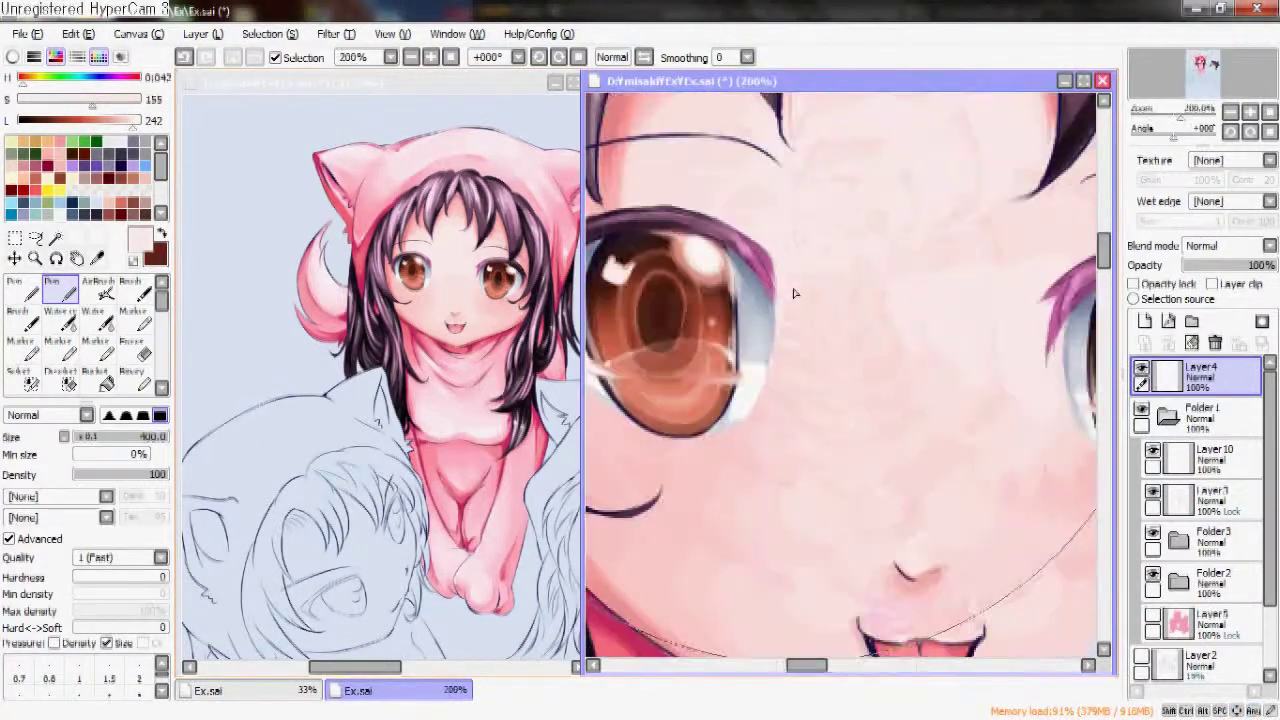
- On Layer24, shade the top of both irises beneath the upper eyelids with a near-black purple, using the AirBrush and Brush
click(1141, 410)
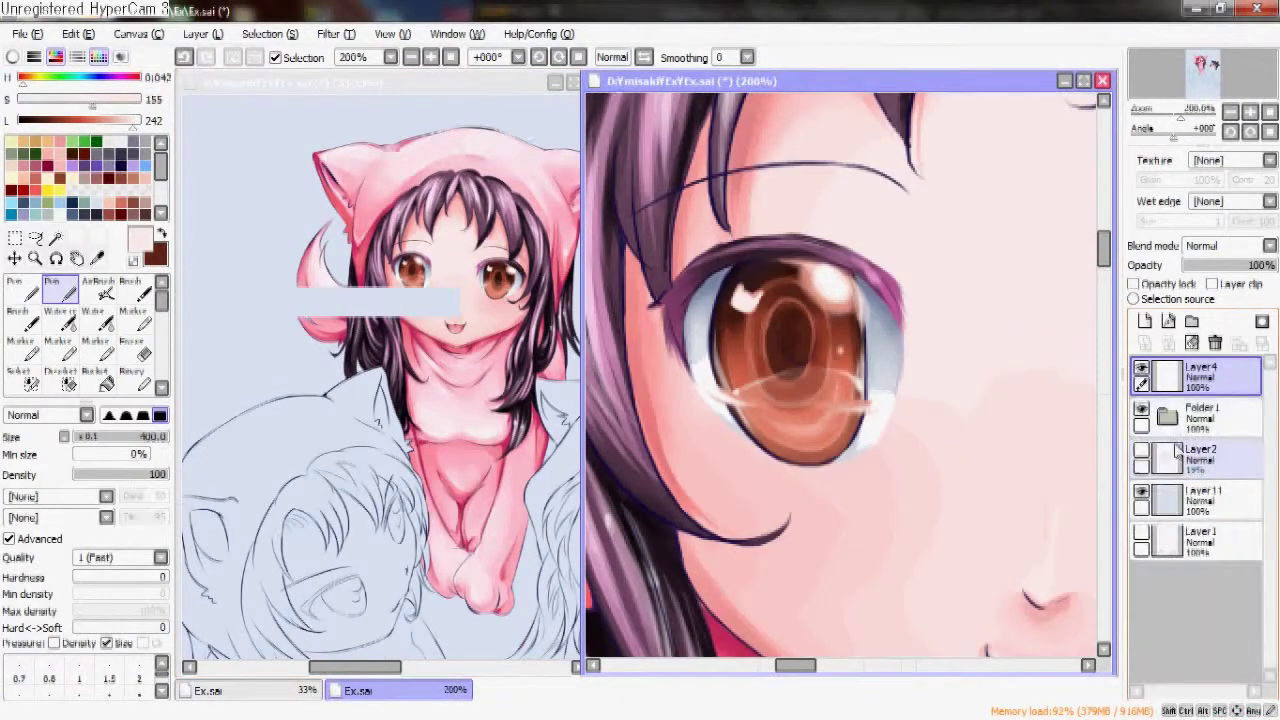
click(1200, 660)
scroll(1188, 533, down, 1)
click(1188, 533)
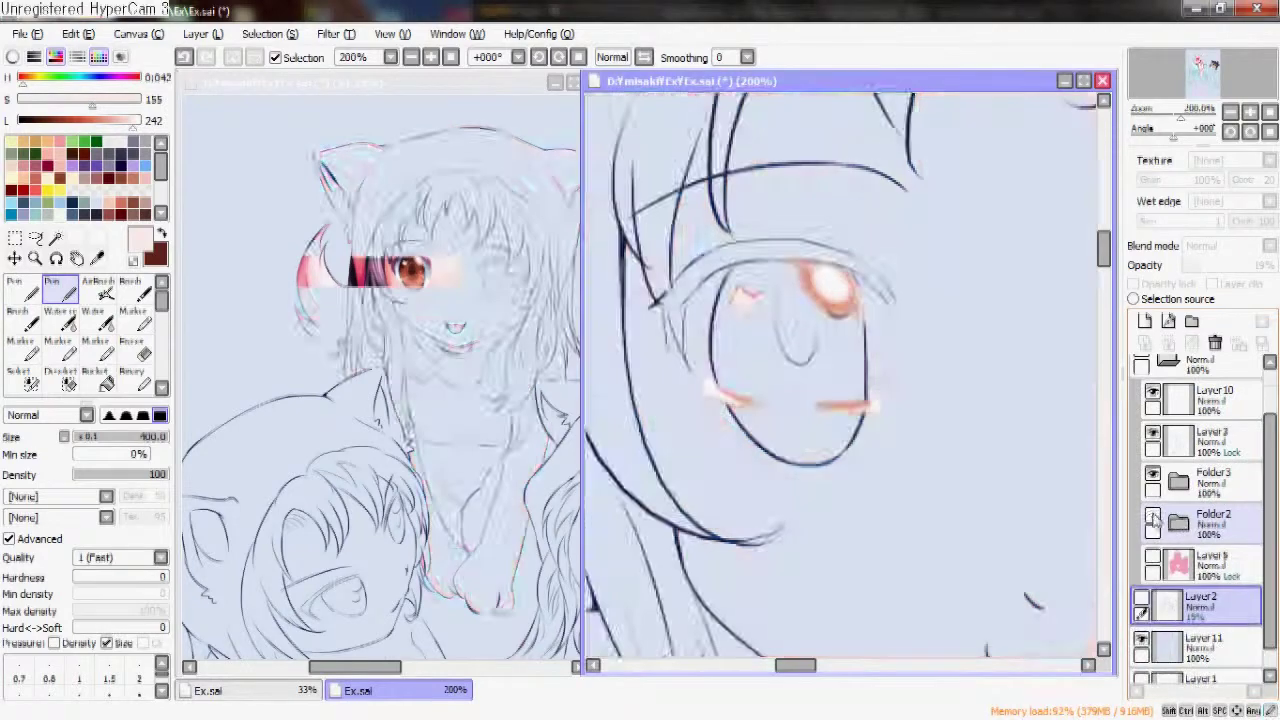
scroll(1200, 537, down, 3)
scroll(1200, 530, down, 5)
click(1195, 508)
click(1190, 562)
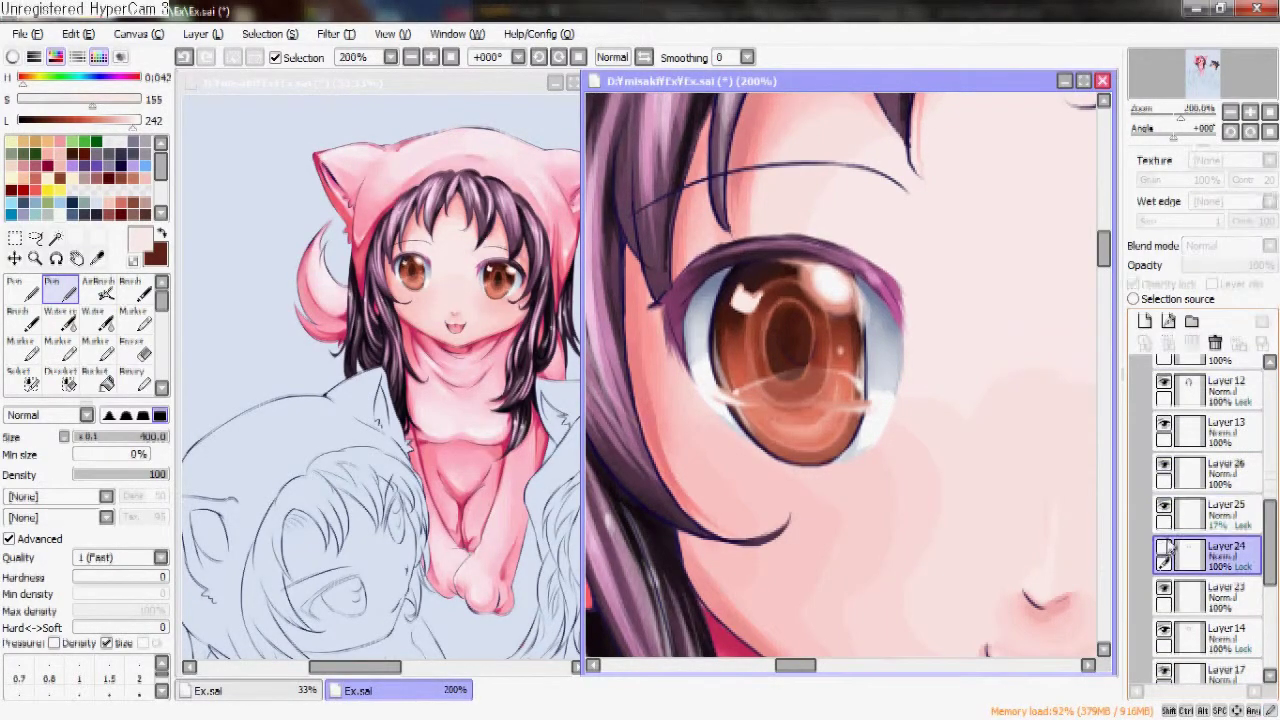
scroll(840, 375, up, 3)
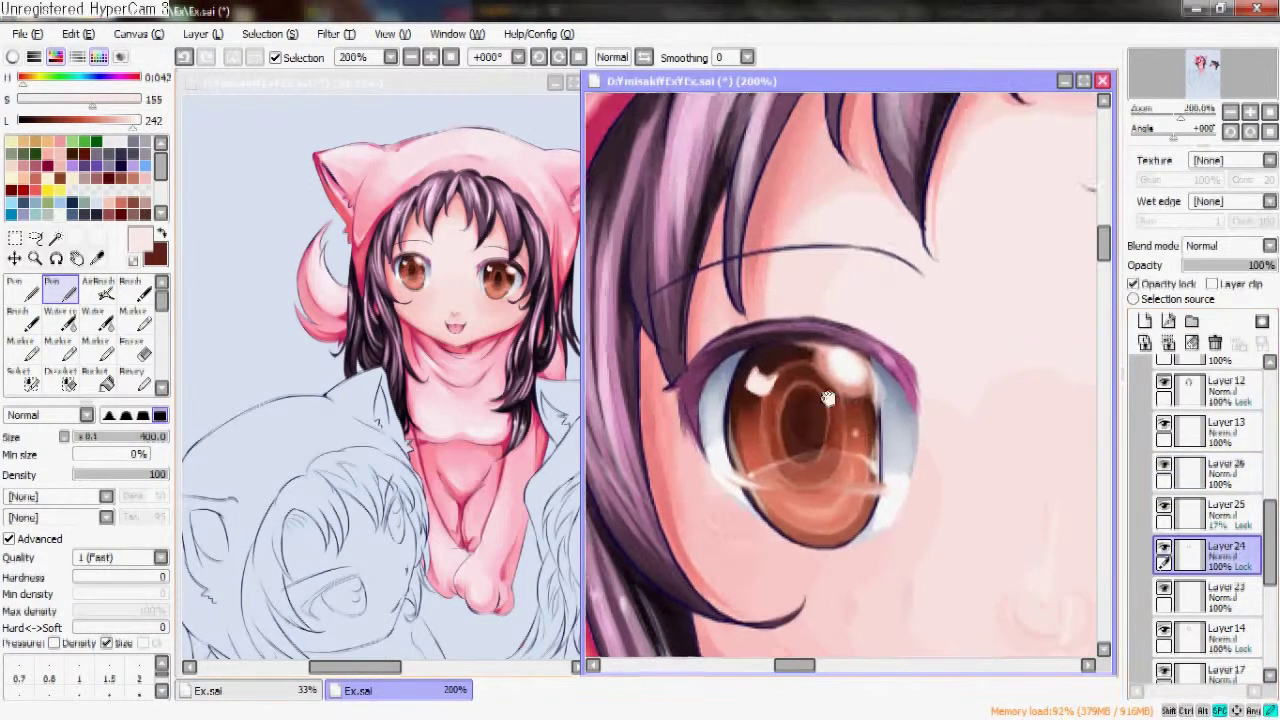
right_click(830, 300)
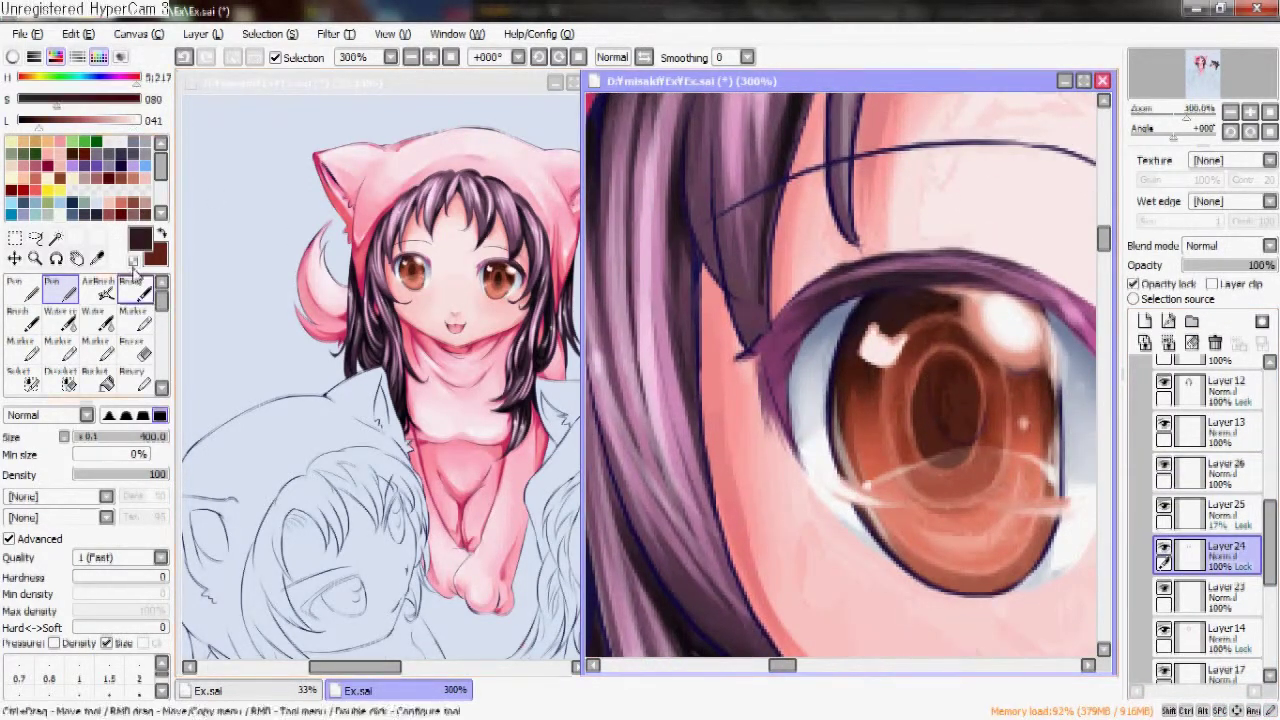
key(v)
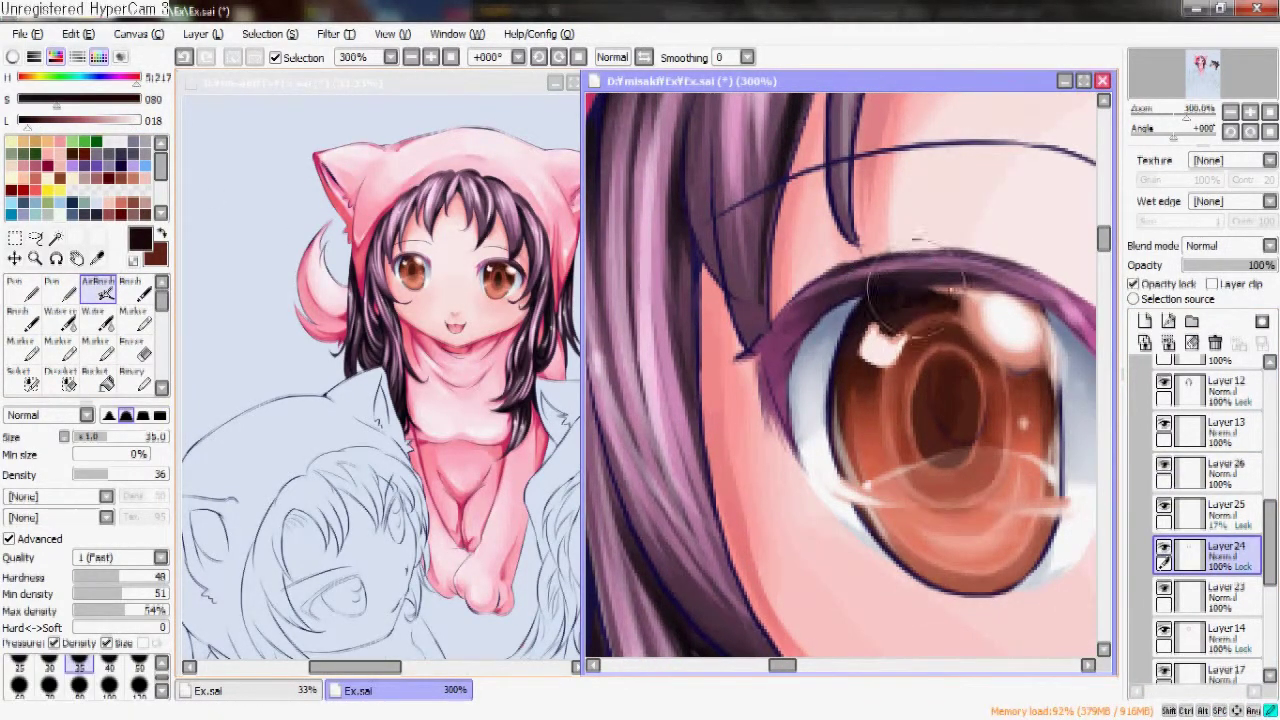
mouse_move(825, 320)
mouse_down()
mouse_move(780, 373)
mouse_move(790, 440)
mouse_move(780, 362)
mouse_move(778, 410)
mouse_up()
mouse_move(923, 346)
mouse_down()
mouse_move(870, 300)
mouse_move(820, 223)
mouse_move(880, 238)
mouse_move(800, 243)
mouse_up()
click(130, 290)
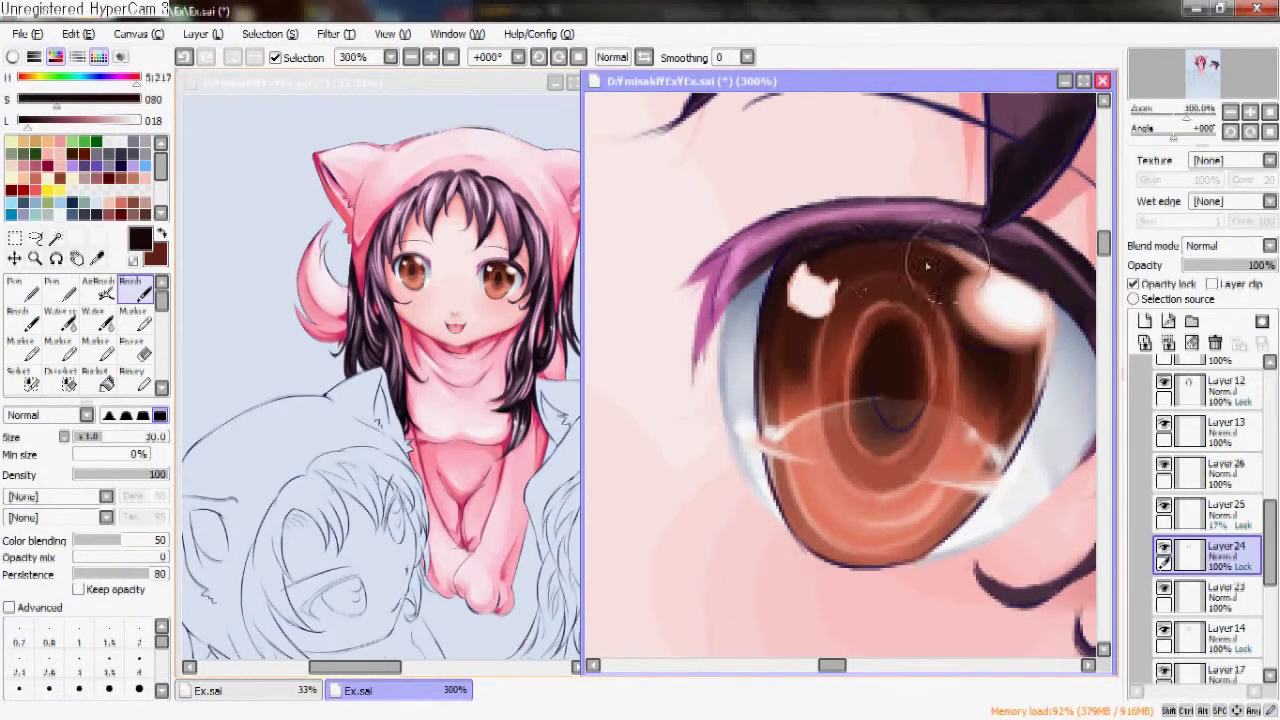
- On Layer14, brush soft pink blush under both eyes, blend it with the Water tool and airbrush white highlights over it
scroll(1021, 325, down, 6)
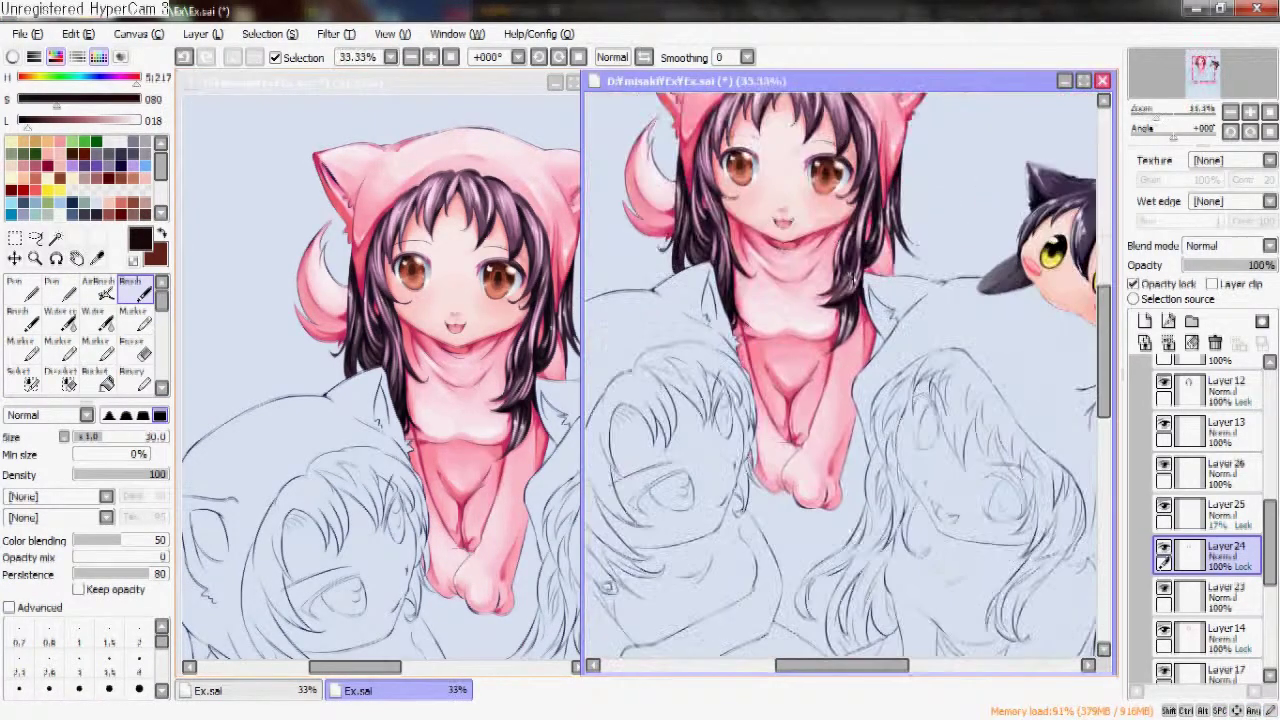
scroll(921, 324, up, 3)
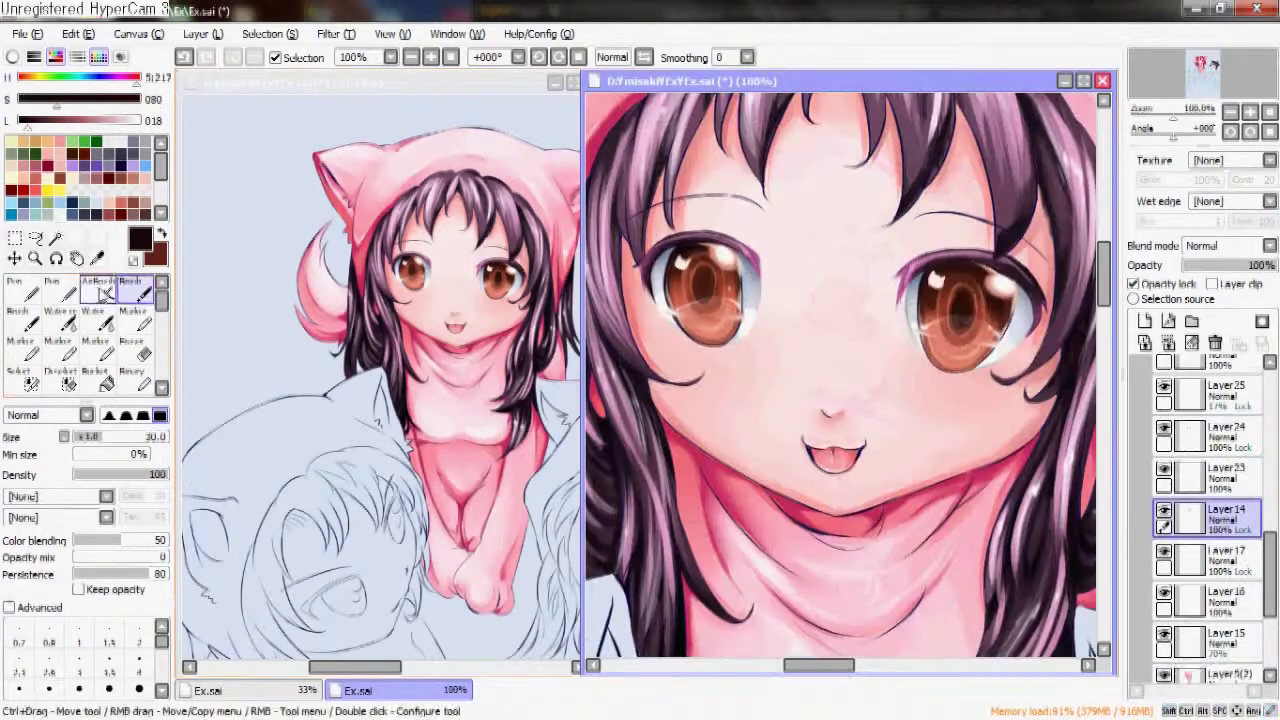
alt+click(935, 376)
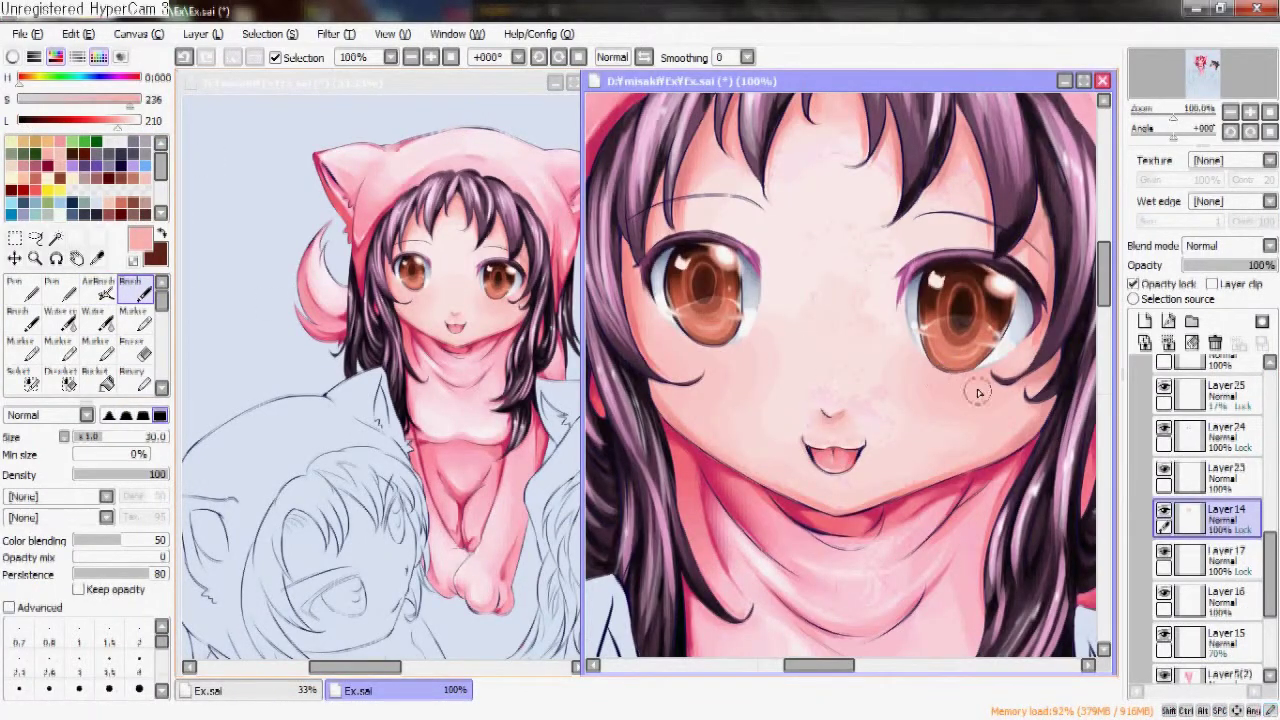
key(c)
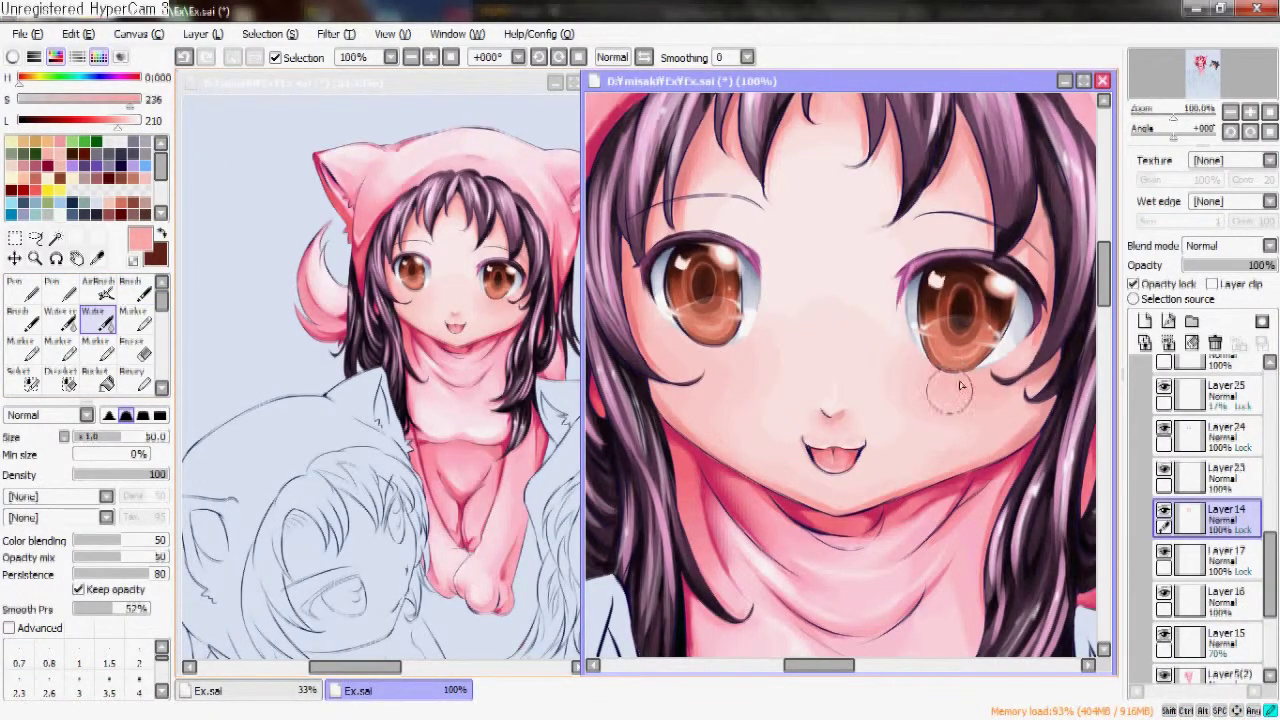
key(b)
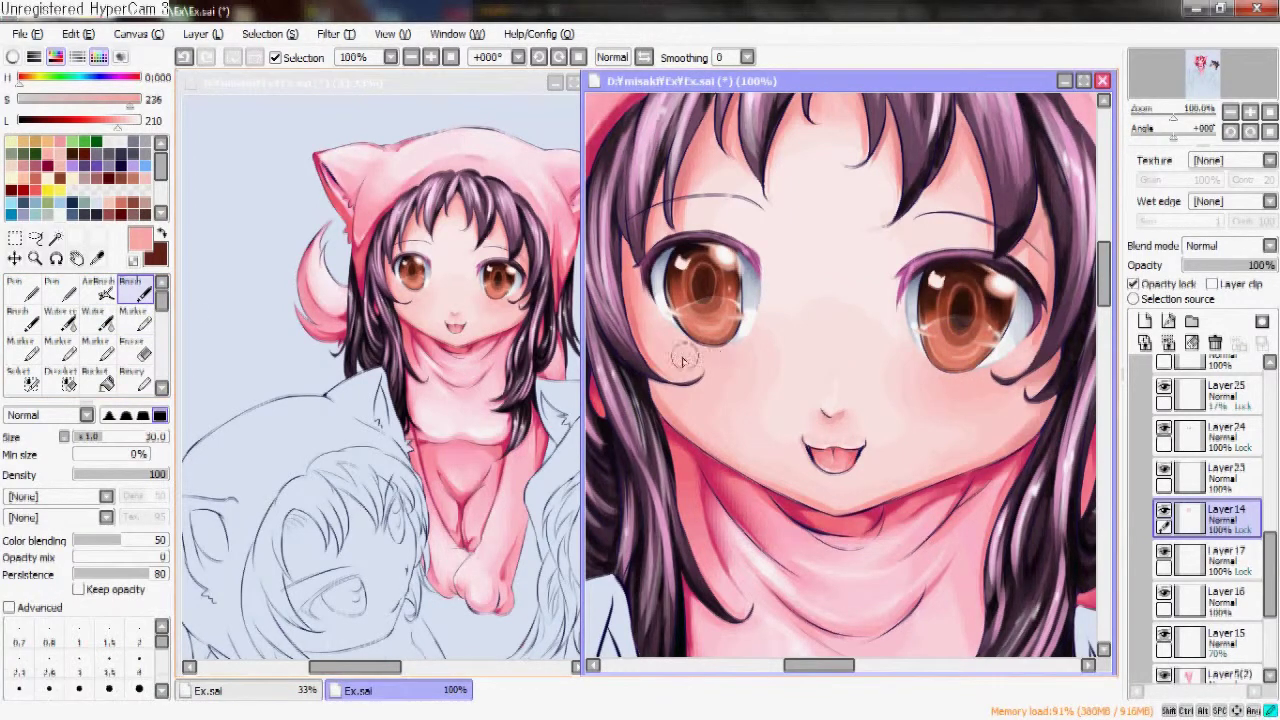
key(c)
key(v)
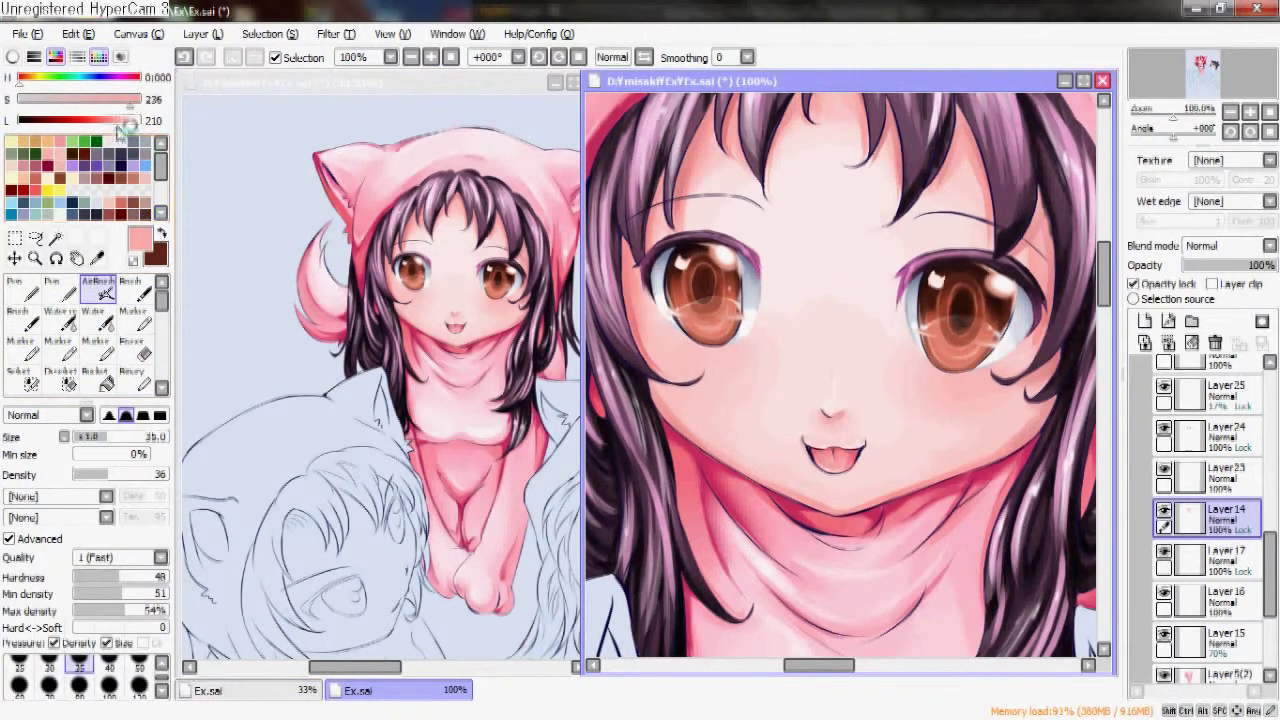
drag(957, 378, 968, 384)
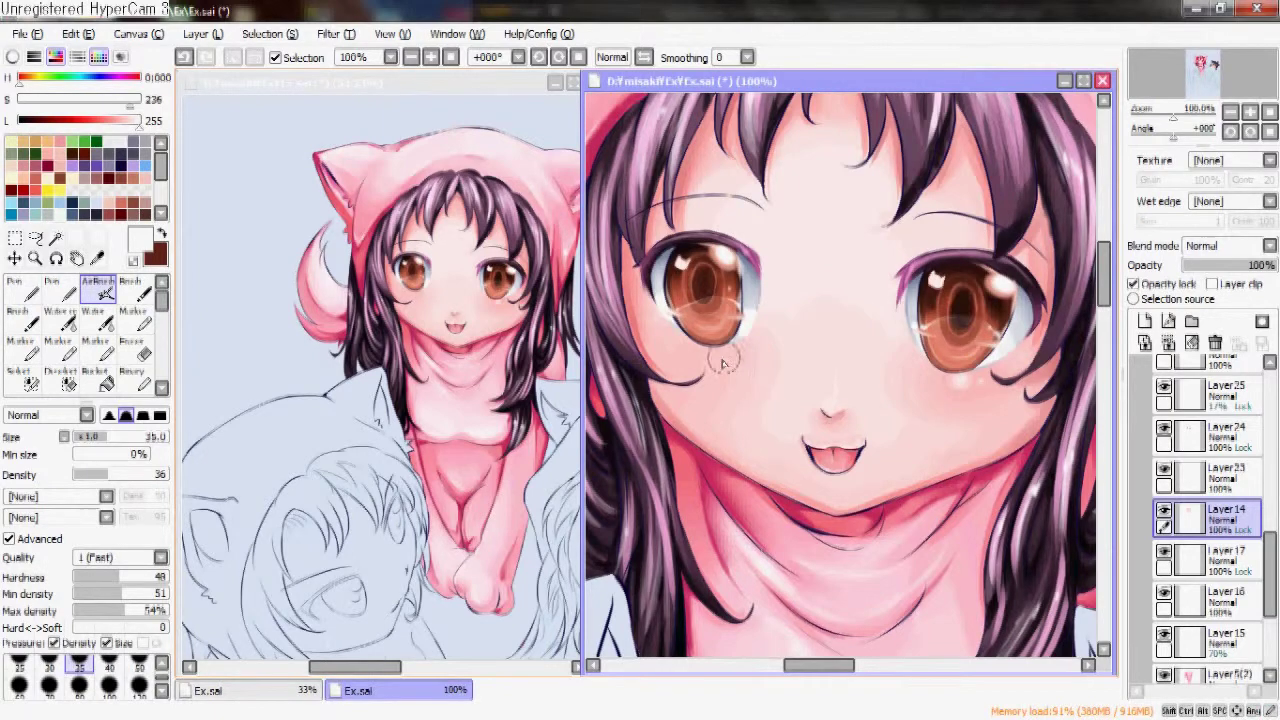
scroll(698, 365, down, 3)
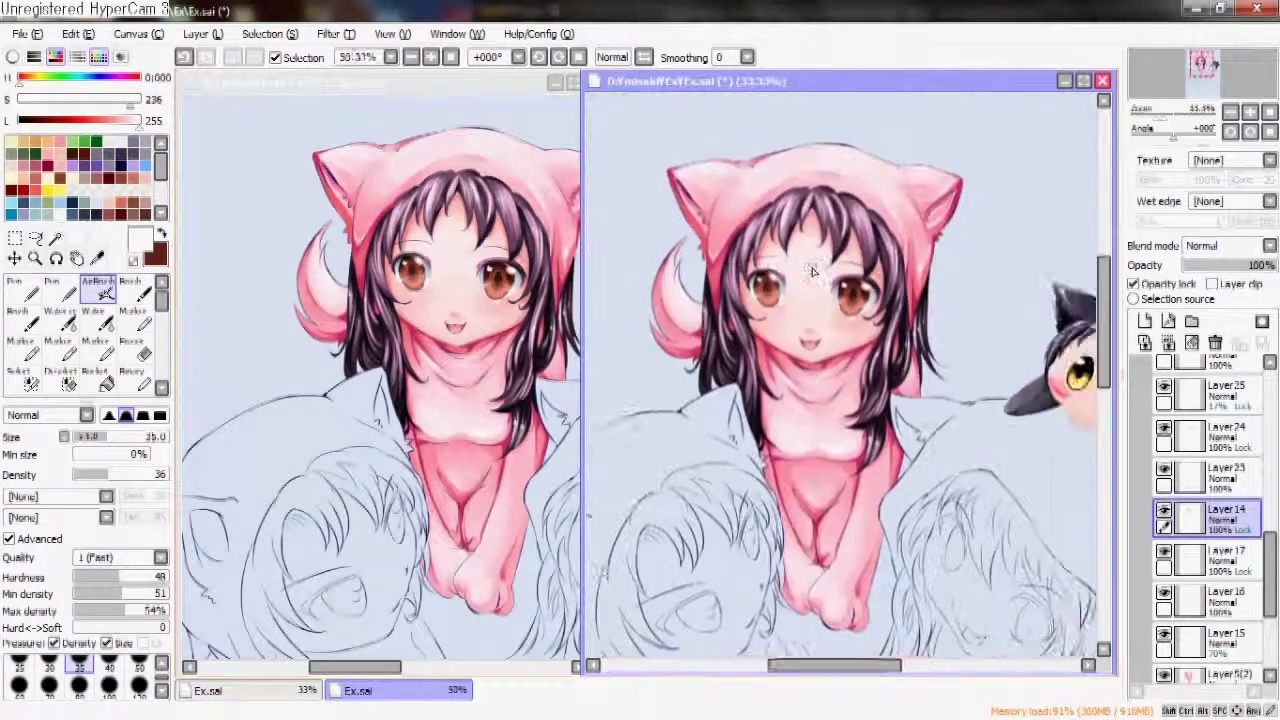
scroll(812, 270, down, 1)
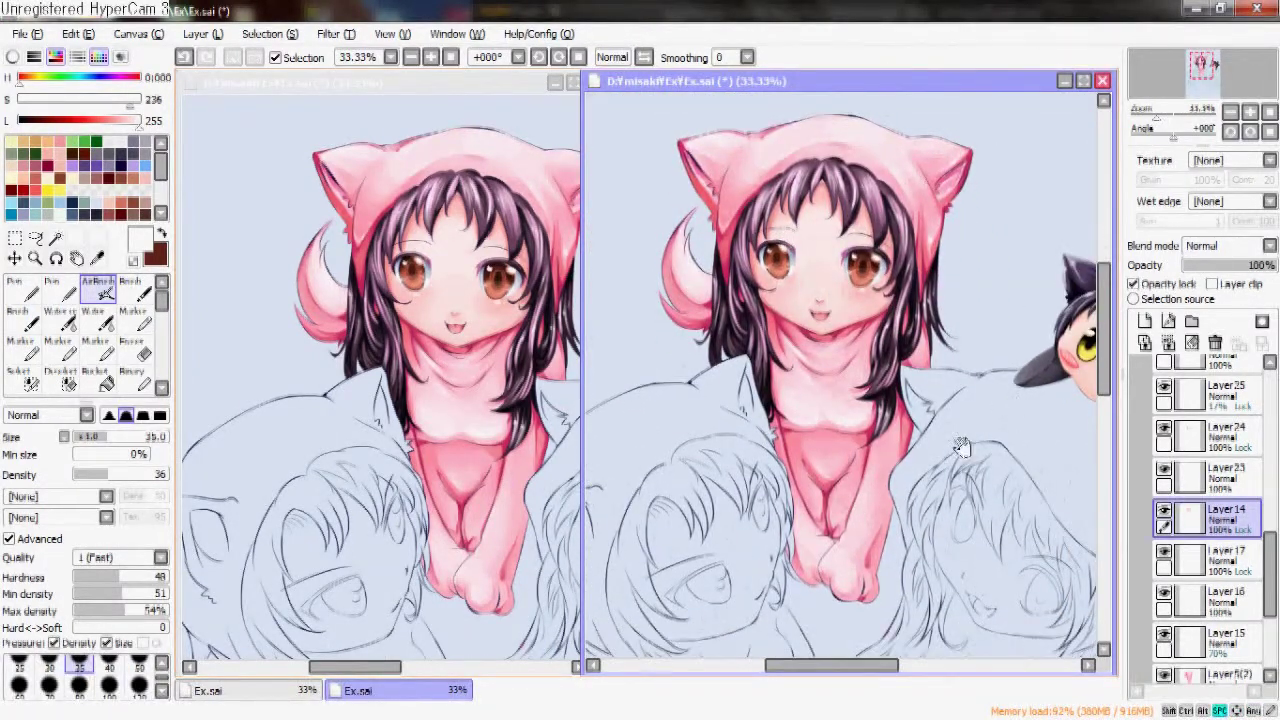
scroll(960, 447, up, 1)
scroll(913, 225, down, 1)
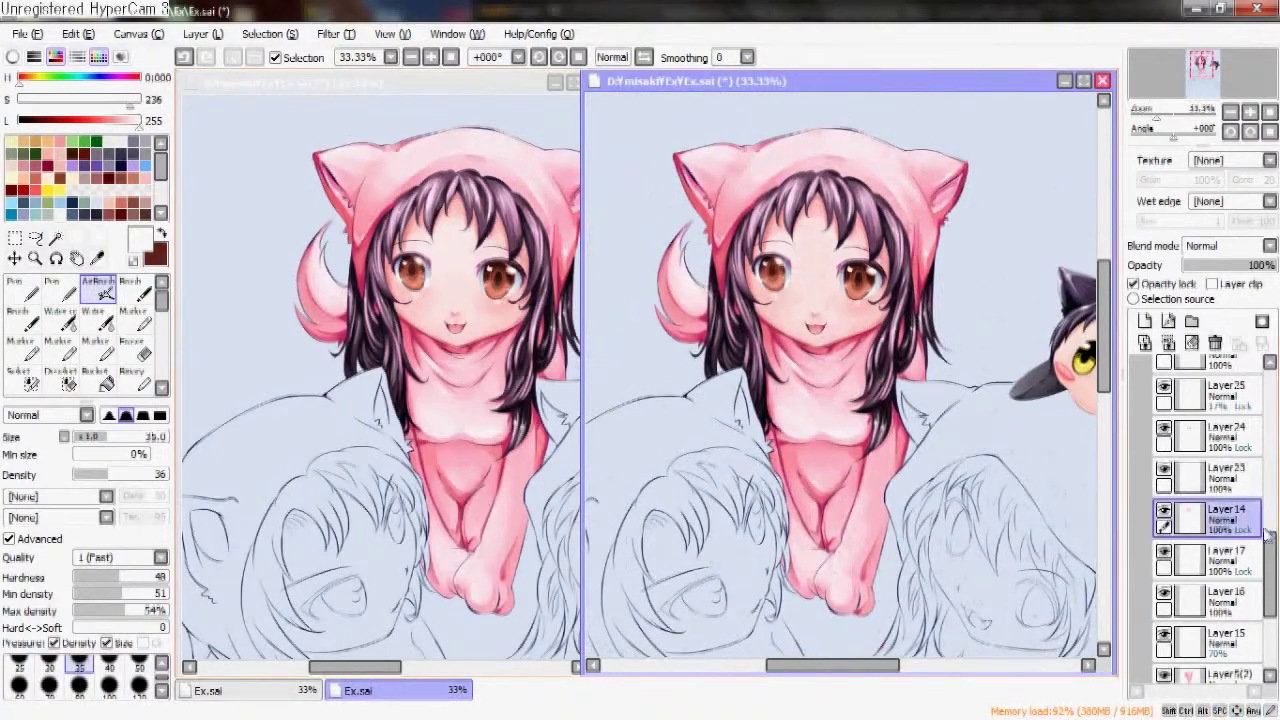
scroll(1268, 537, up, 5)
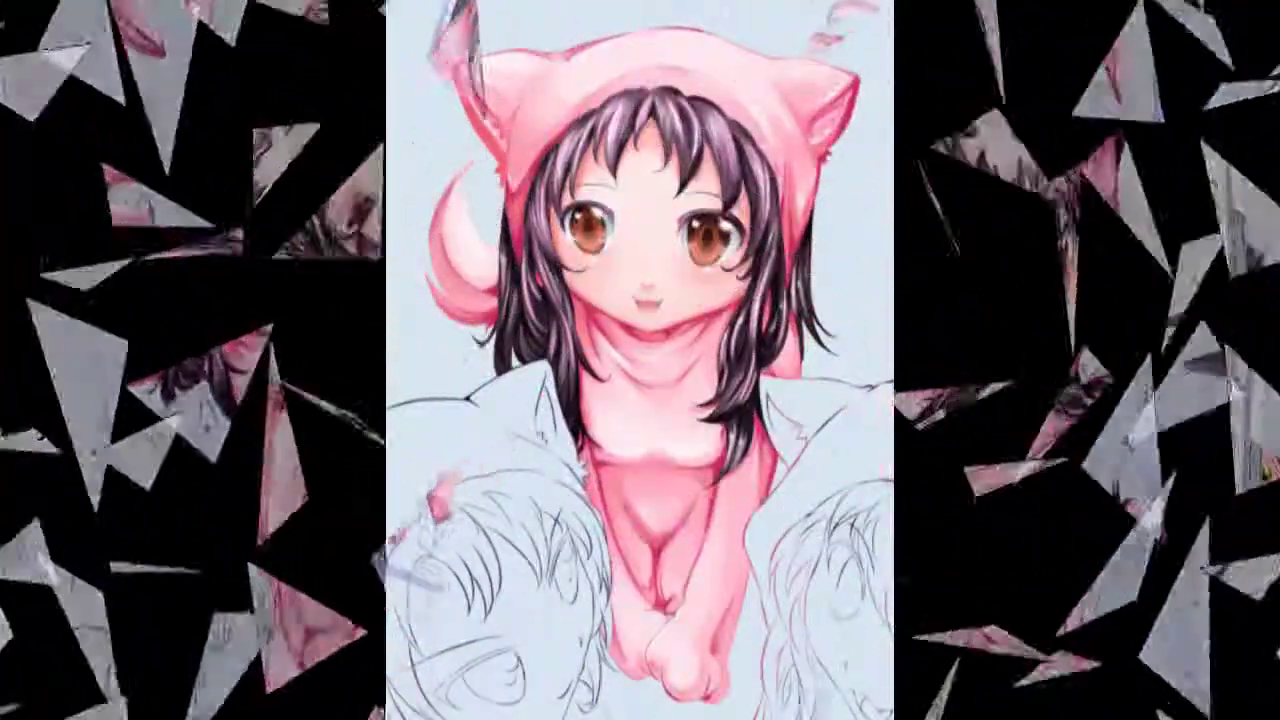